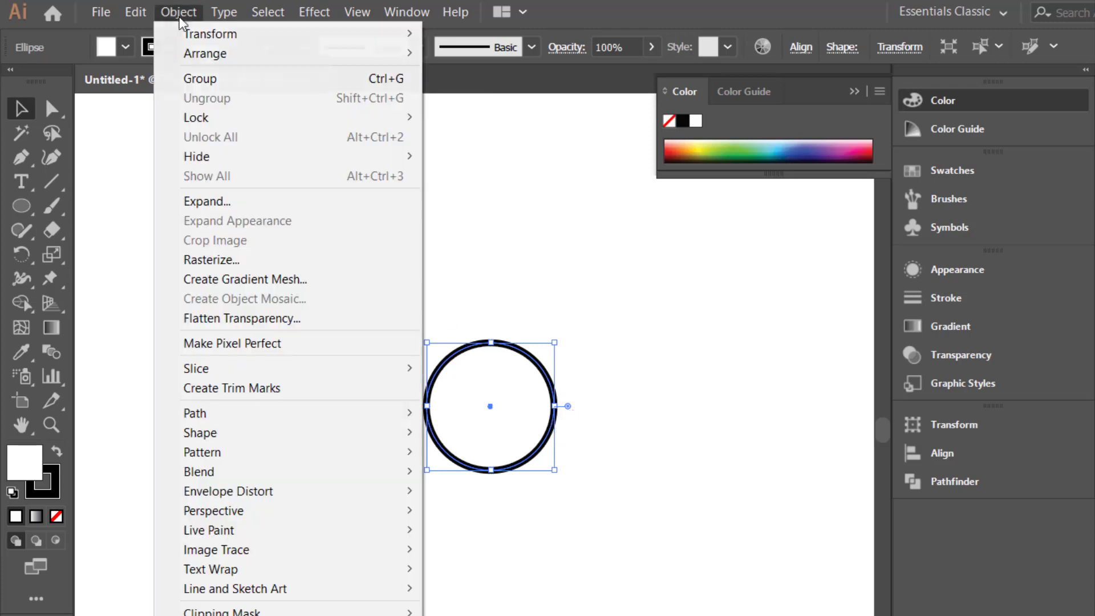
# Expand the outlined circle into separate fill and outline shapes and ungroup the result.
pyautogui.click(208, 198)
pyautogui.click(587, 519)
pyautogui.rightClick(534, 404)
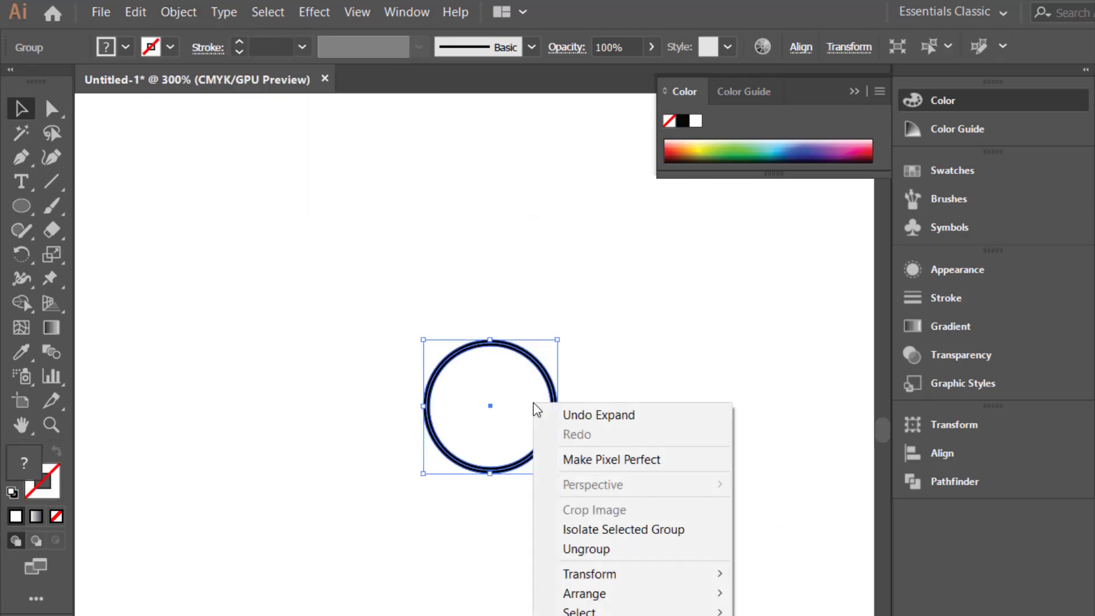
pyautogui.click(587, 548)
# Place a copy of the circle directly to its left so that the two eye circles touch at their outlines.
pyautogui.moveTo(491, 408); pyautogui.dragTo(366, 420)
pyautogui.click(488, 324)
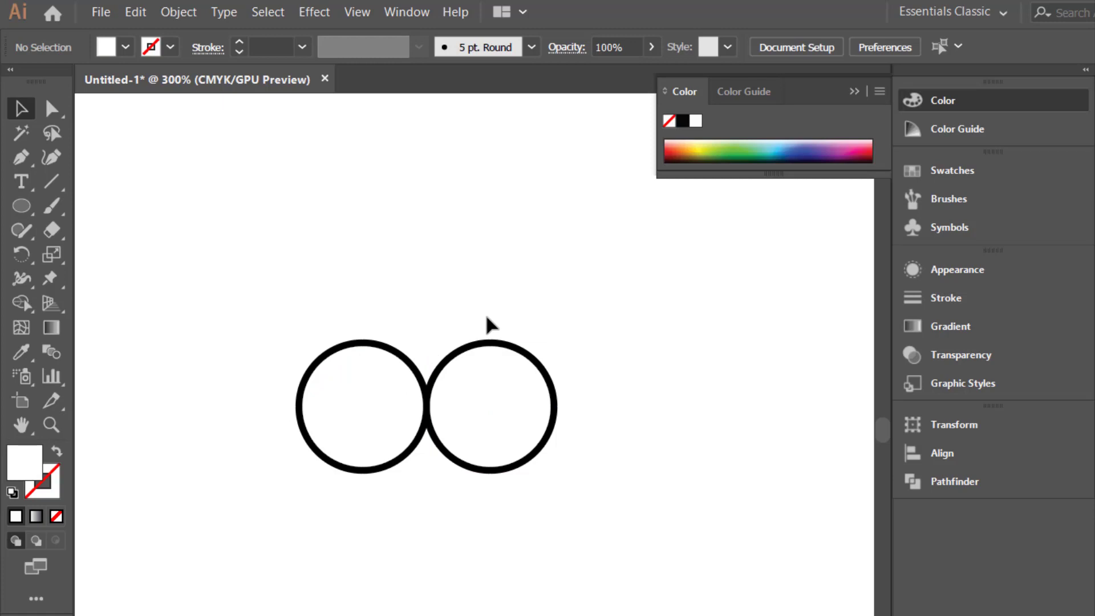
# Draw a closed diamond-shaped beak with the Pen tool between the lower inner edges of the two eye circles.
pyautogui.press('p')
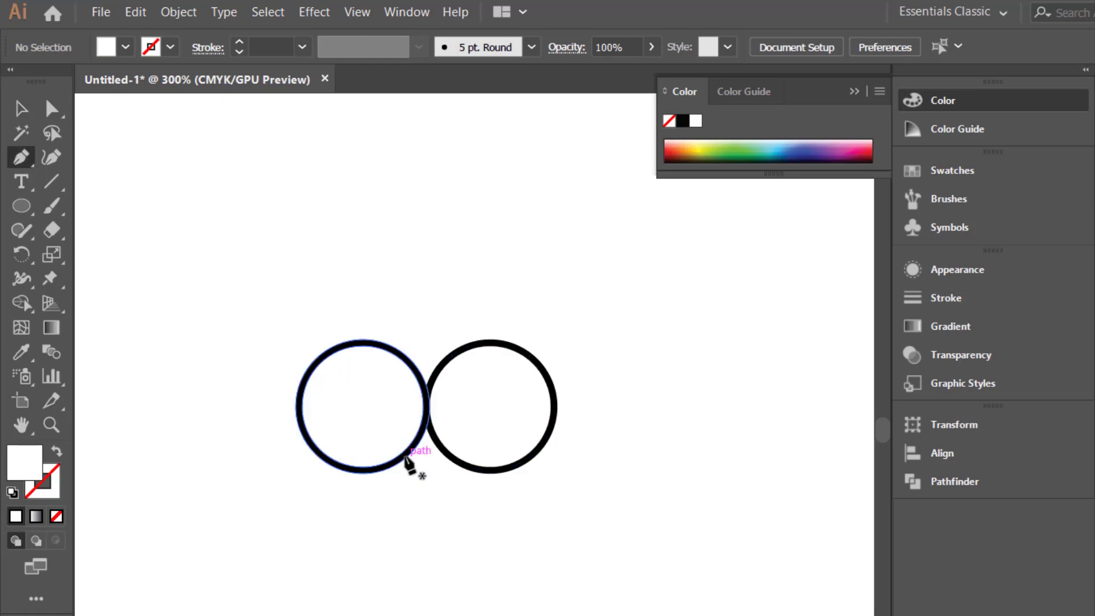
pyautogui.click(399, 463)
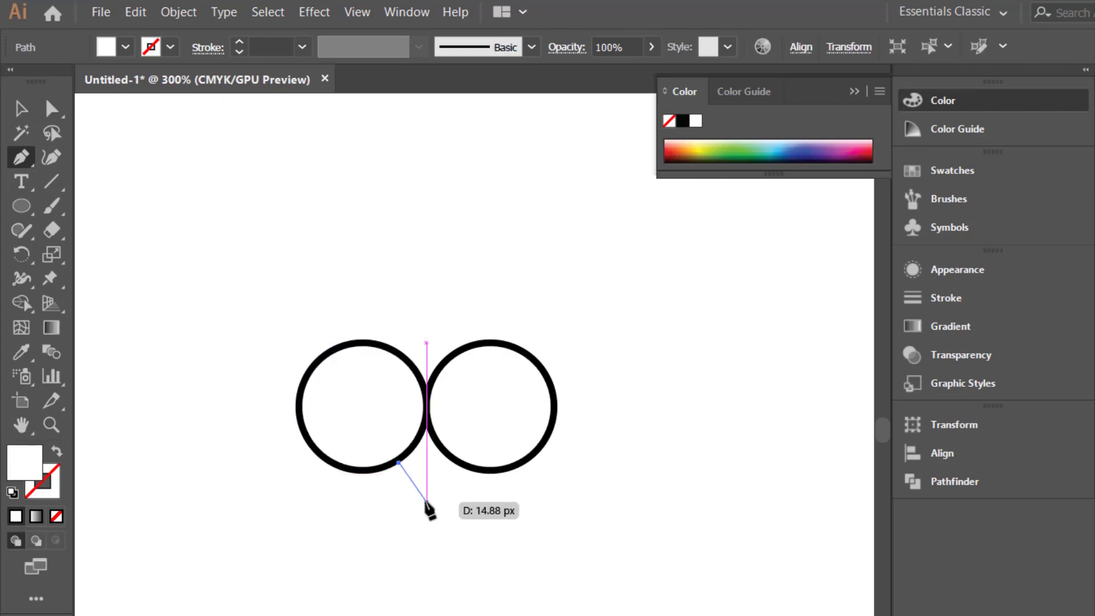
pyautogui.click(426, 501)
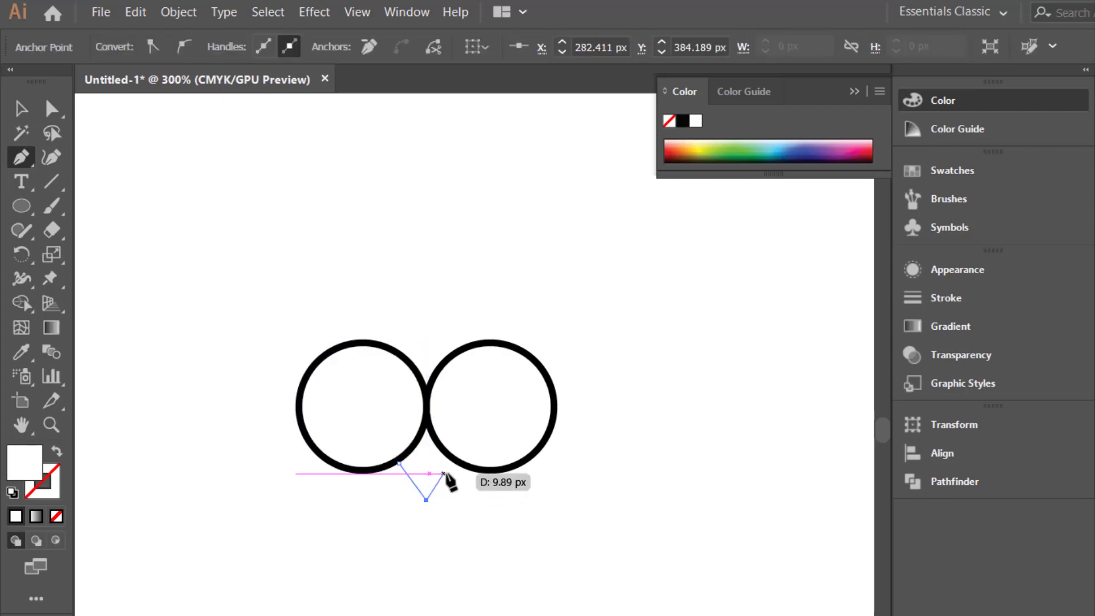
pyautogui.click(450, 463)
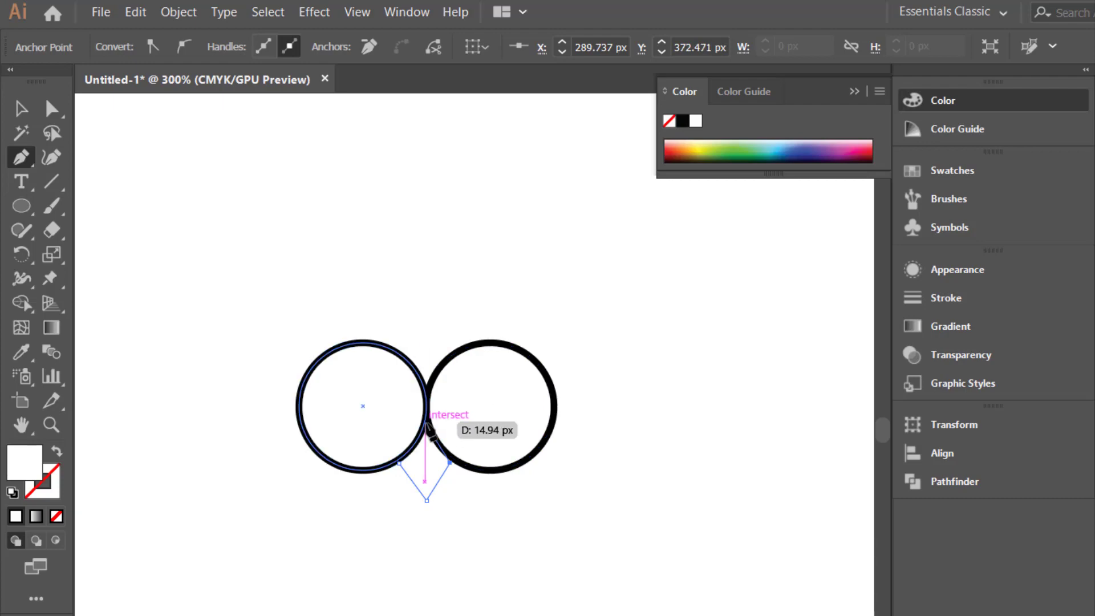
pyautogui.click(426, 423)
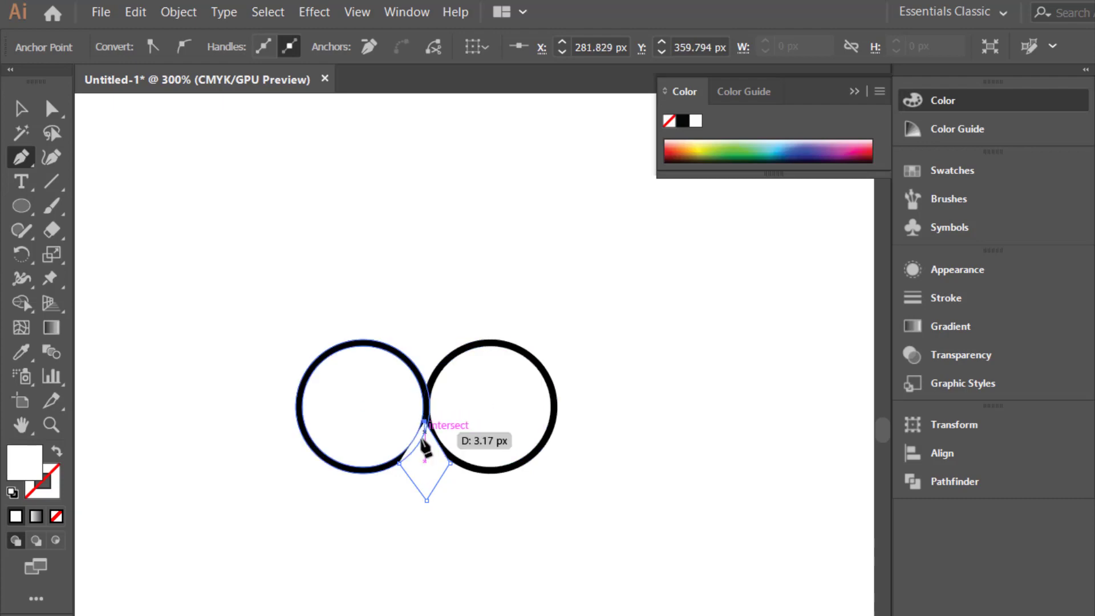
pyautogui.click(399, 463)
pyautogui.click(29, 111)
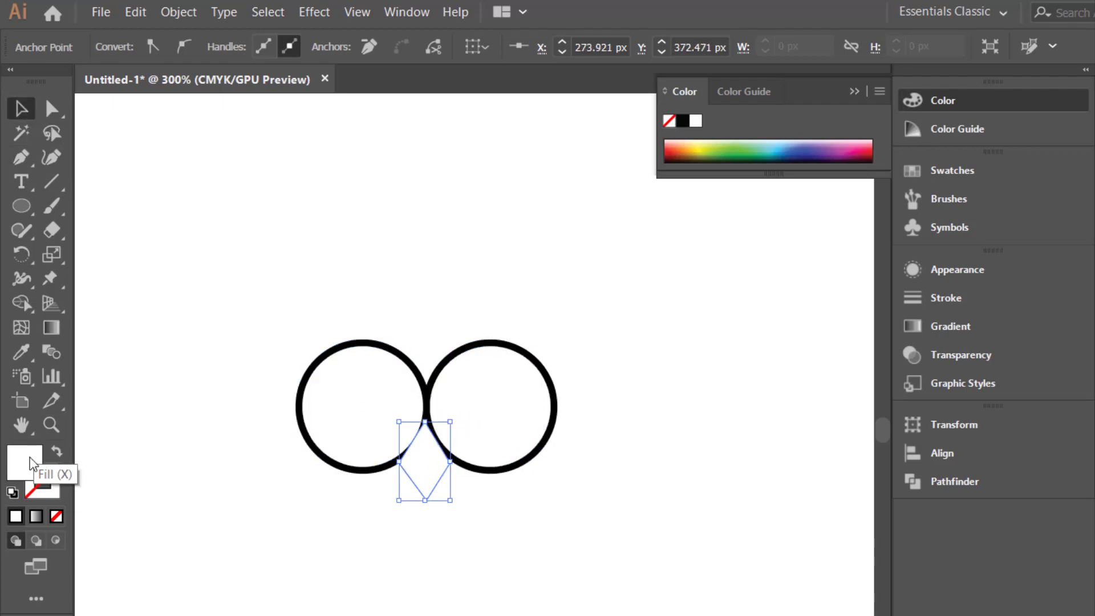
# Fill the diamond-shaped beak with orange DD7E00.
pyautogui.doubleClick(25, 460)
pyautogui.write('d67000')
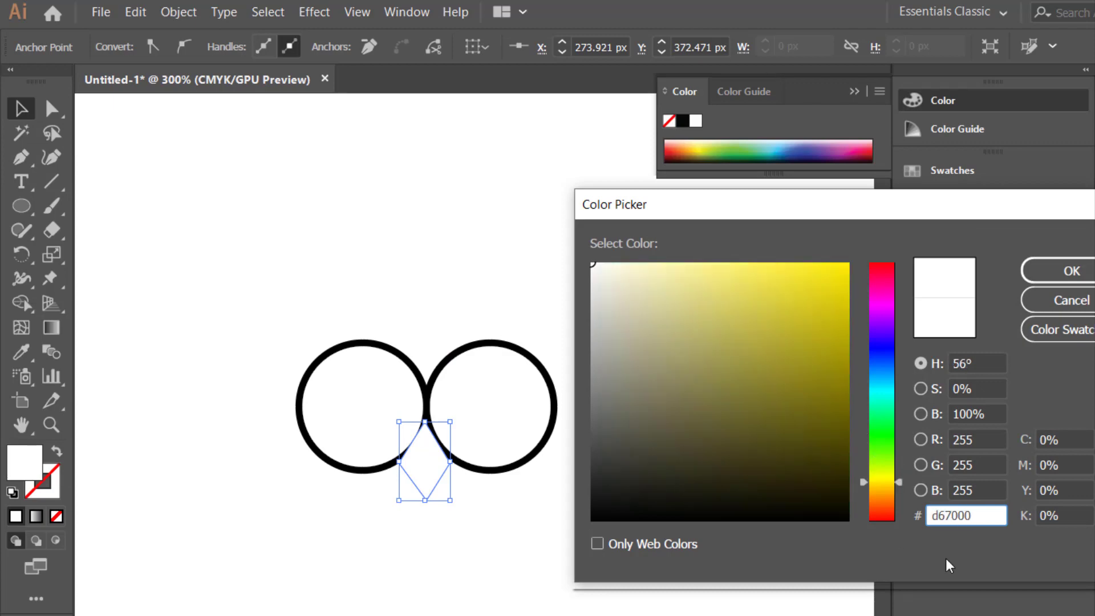
pyautogui.moveTo(900, 484)
pyautogui.mouseDown()
pyautogui.moveTo(901, 493)
pyautogui.moveTo(888, 373)
pyautogui.moveTo(883, 419)
pyautogui.mouseUp()
pyautogui.moveTo(831, 399); pyautogui.dragTo(853, 260)
pyautogui.moveTo(864, 421); pyautogui.dragTo(861, 489)
pyautogui.click(842, 298)
pyautogui.moveTo(839, 300); pyautogui.dragTo(849, 296)
pyautogui.moveTo(861, 490)
pyautogui.mouseDown()
pyautogui.moveTo(861, 478)
pyautogui.moveTo(866, 504)
pyautogui.mouseUp()
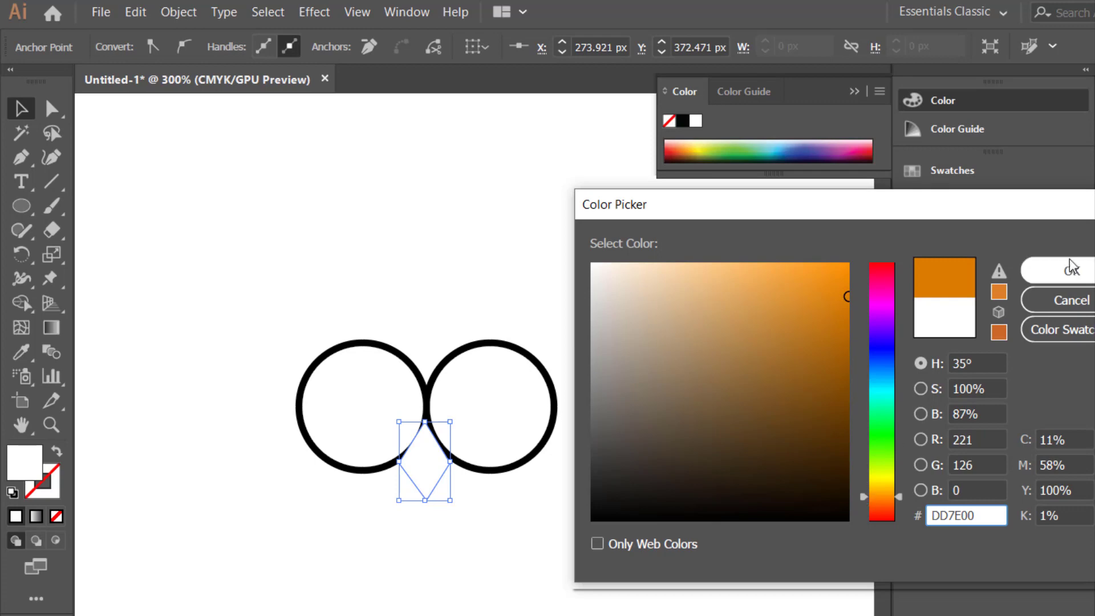
pyautogui.click(1053, 271)
# Darken the beak's fill to a brownish orange of the same hue.
pyautogui.doubleClick(36, 462)
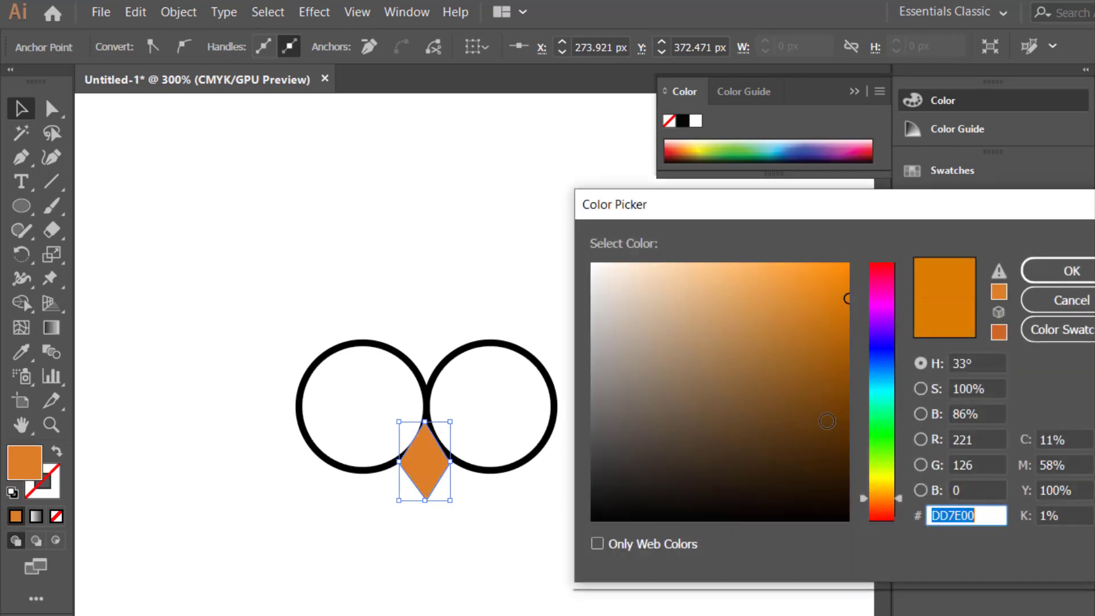
pyautogui.moveTo(839, 311); pyautogui.dragTo(850, 329)
pyautogui.press('Return')
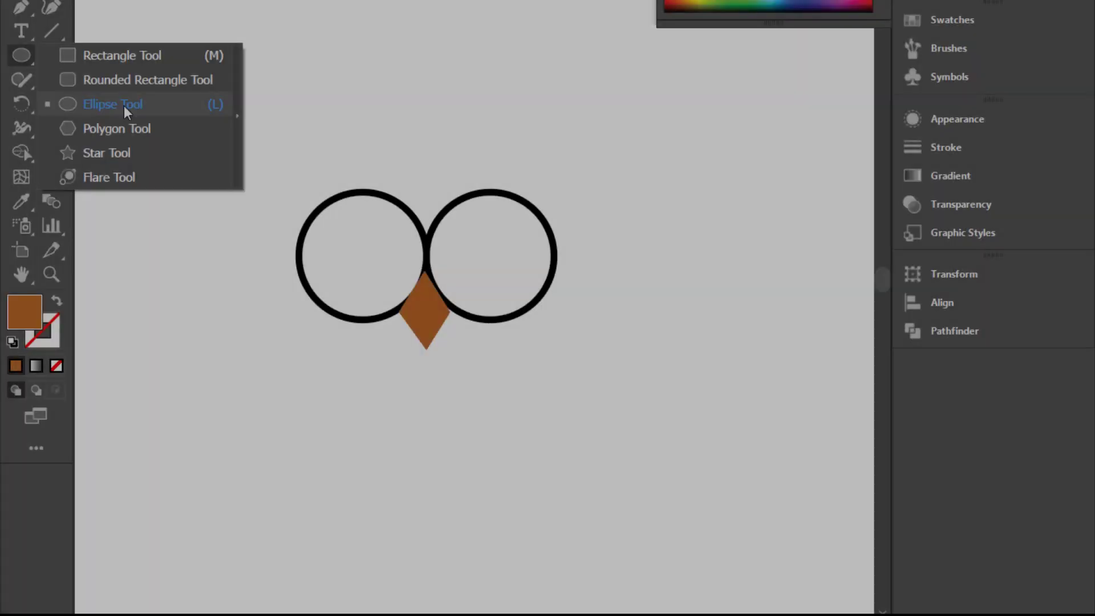
# Draw a pupil circle beside the eyes, plus a tiny circle on its upper-right edge and a medium one on its lower-left edge.
pyautogui.click(126, 256)
pyautogui.moveTo(156, 123); pyautogui.dragTo(201, 167)
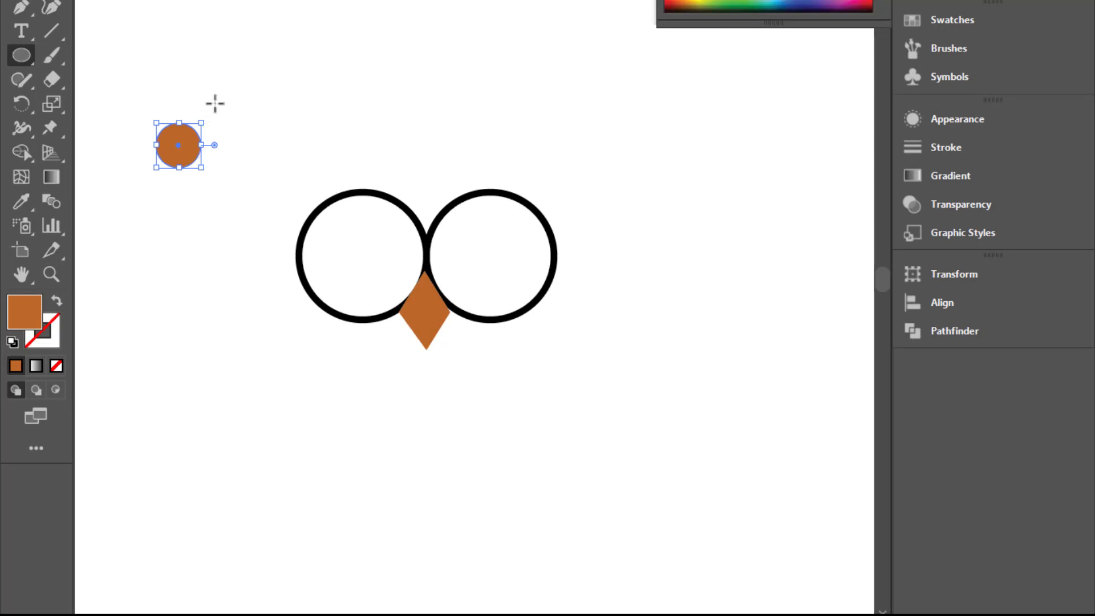
pyautogui.moveTo(215, 103)
pyautogui.mouseDown()
pyautogui.moveTo(227, 116)
pyautogui.moveTo(195, 132)
pyautogui.moveTo(189, 123)
pyautogui.mouseUp()
pyautogui.moveTo(150, 161); pyautogui.dragTo(182, 183)
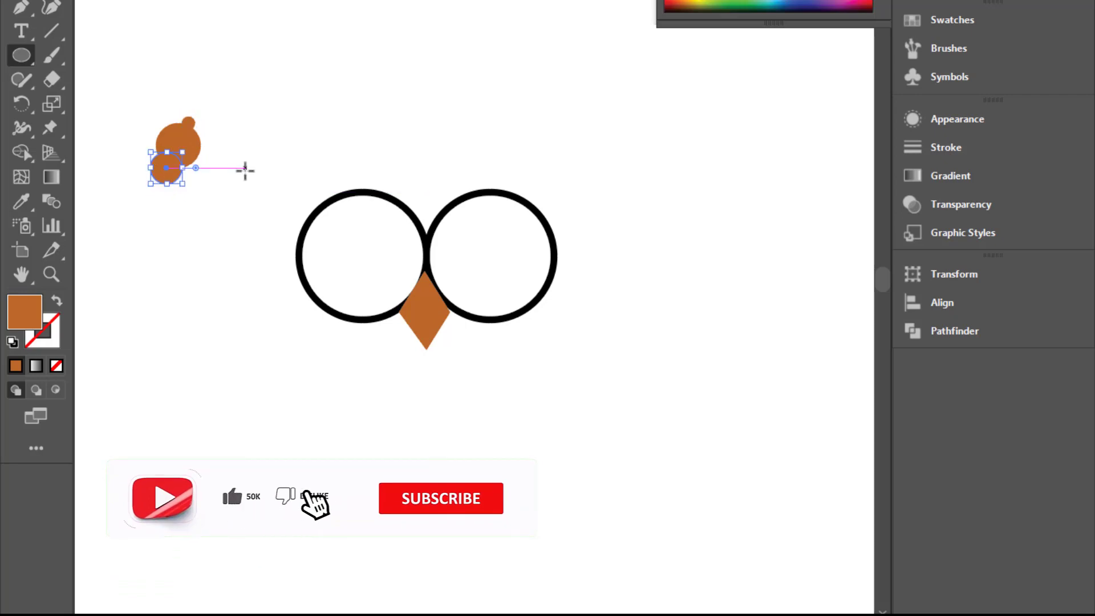
# Fill the medium and tiny circles overlapping the pupil with white (FFFFFF).
pyautogui.doubleClick(33, 311)
pyautogui.moveTo(601, 209); pyautogui.dragTo(581, 105)
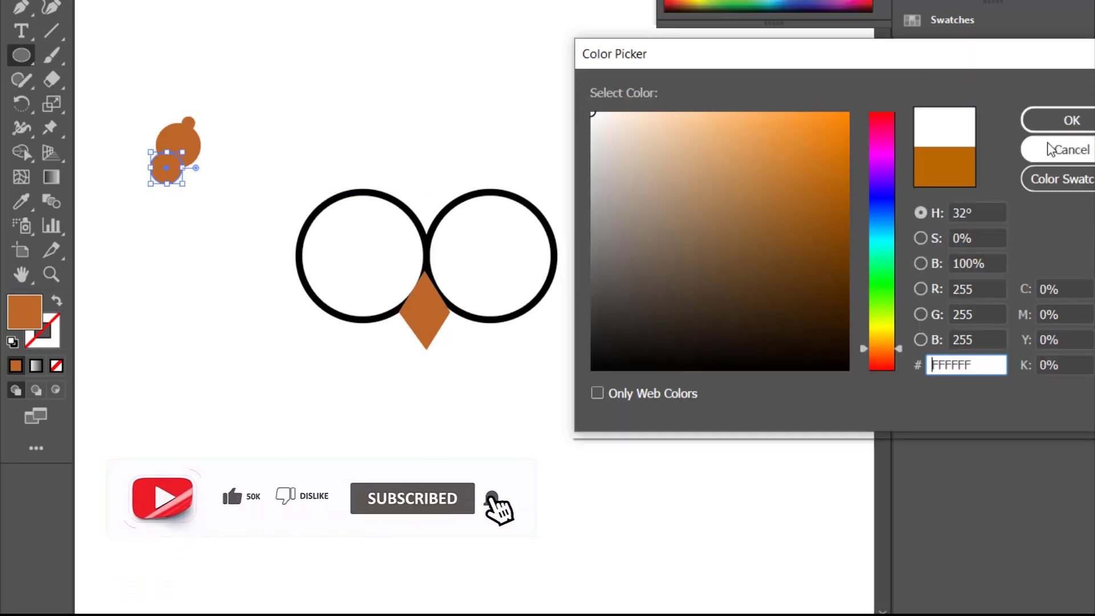
pyautogui.click(1056, 127)
pyautogui.click(195, 123)
pyautogui.click(706, 277)
pyautogui.press('v')
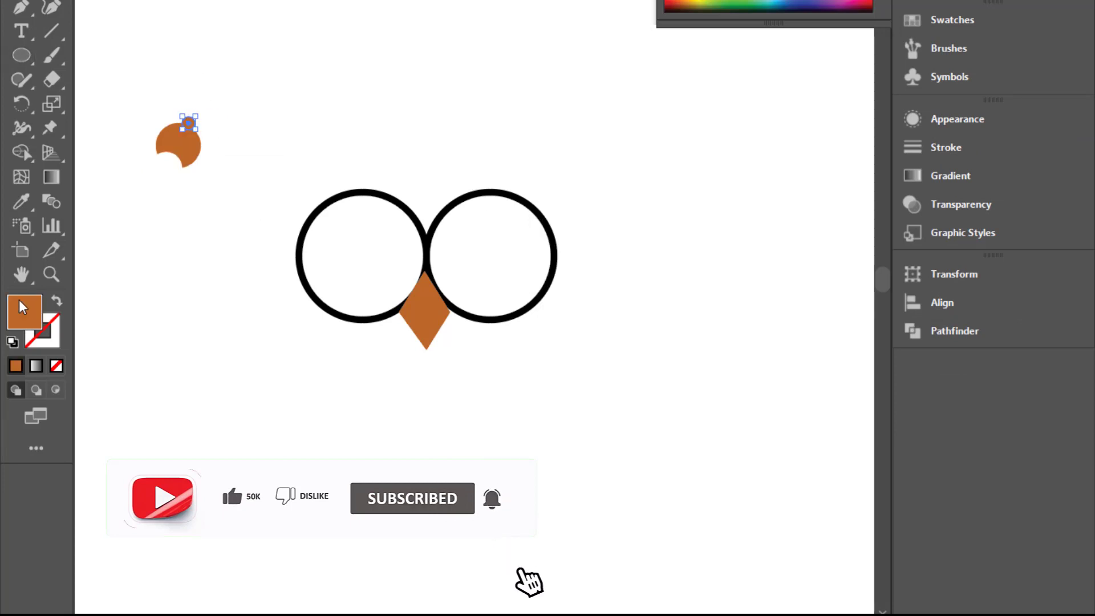
pyautogui.click(539, 146)
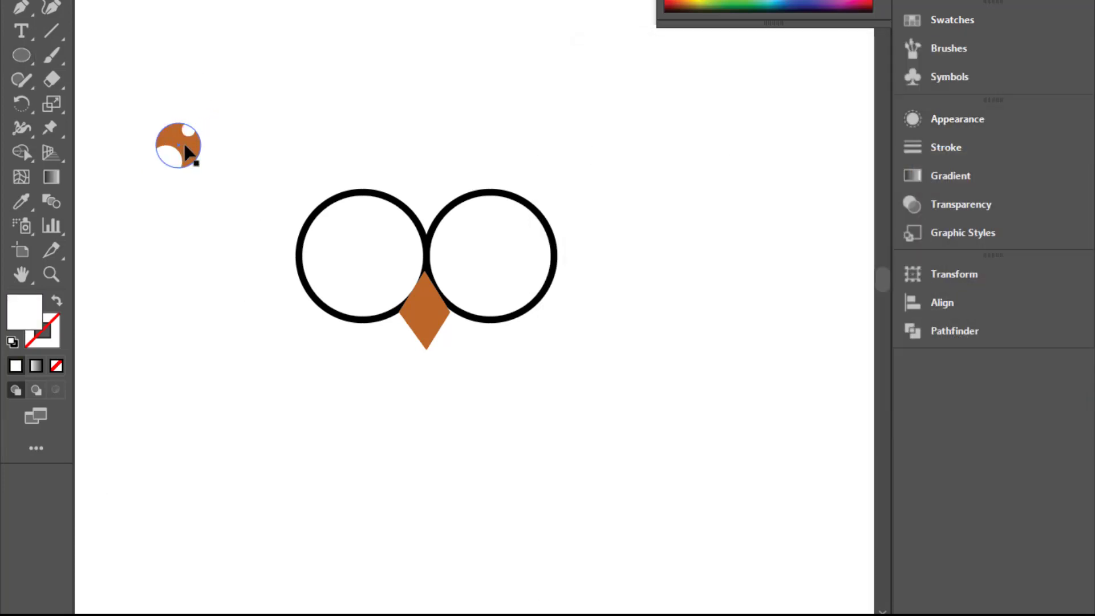
# Fine-tune the positions of the white highlight circles so they overlap the pupil's upper-right and lower-left edges.
pyautogui.moveTo(189, 132); pyautogui.dragTo(195, 136)
pyautogui.moveTo(191, 130); pyautogui.dragTo(188, 128)
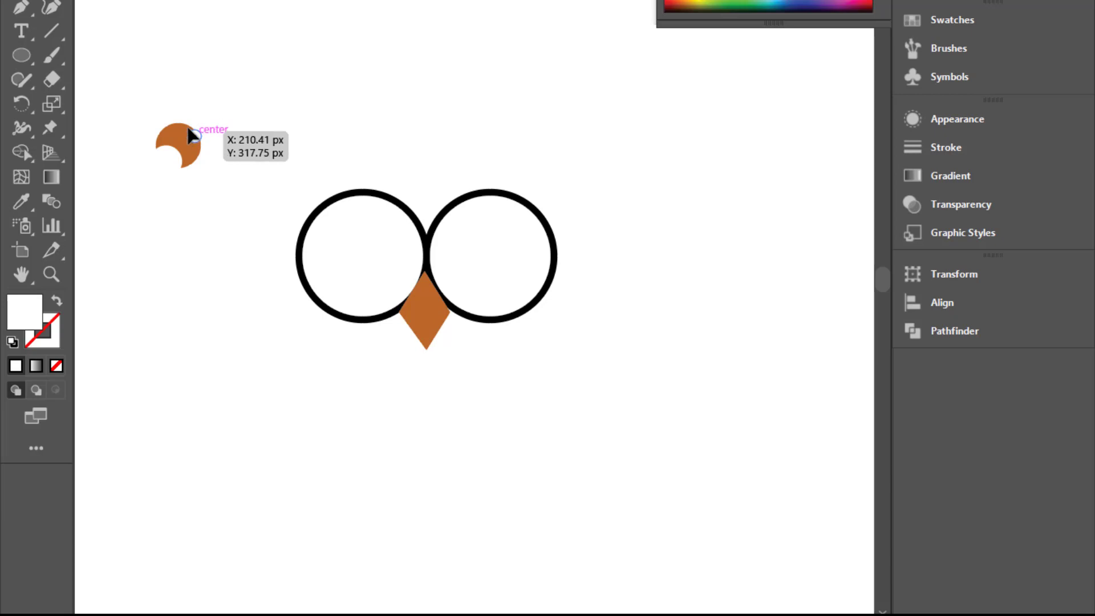
pyautogui.press('Up')
pyautogui.press('Up')
pyautogui.press('Up')
pyautogui.press('Left')
pyautogui.press('Left')
pyautogui.click(125, 129)
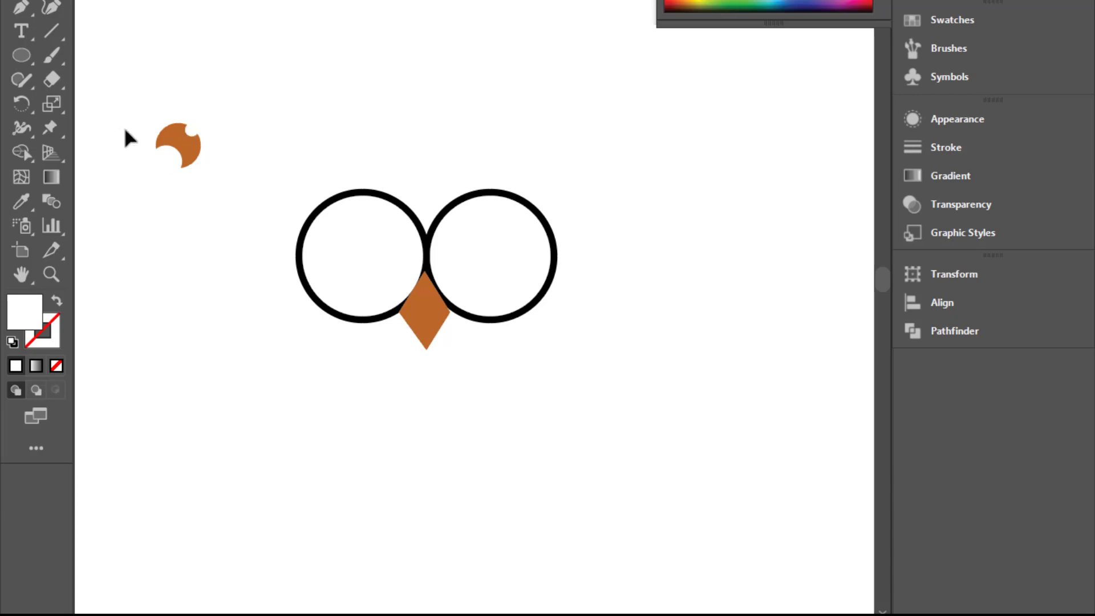
# Fill the large pupil circle with black (000000).
pyautogui.click(169, 136)
pyautogui.doubleClick(24, 312)
pyautogui.moveTo(627, 354); pyautogui.dragTo(596, 410)
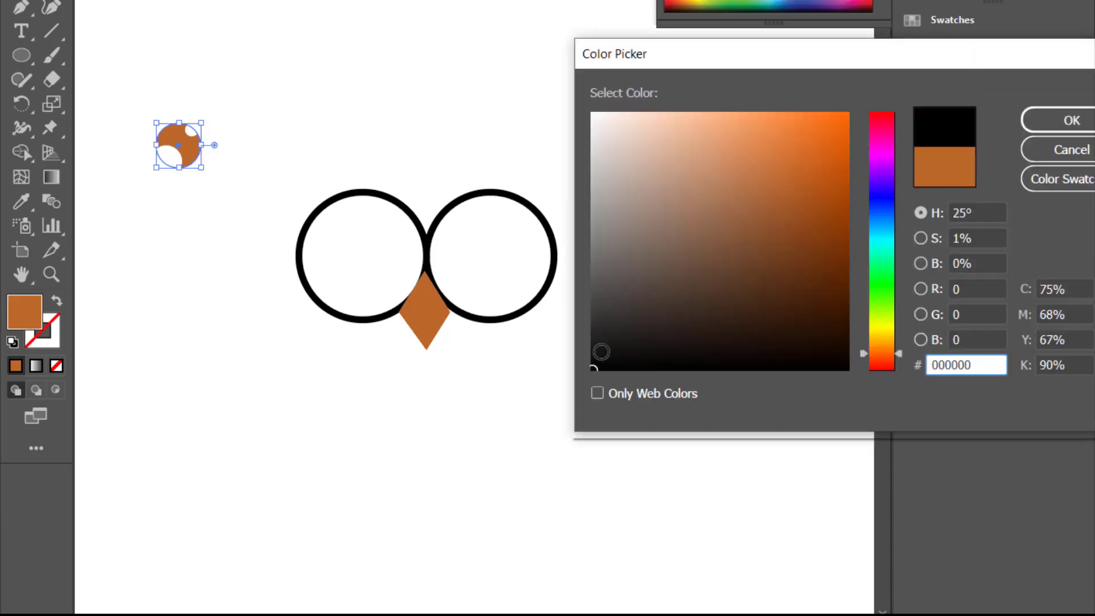
pyautogui.press('Return')
pyautogui.click(702, 142)
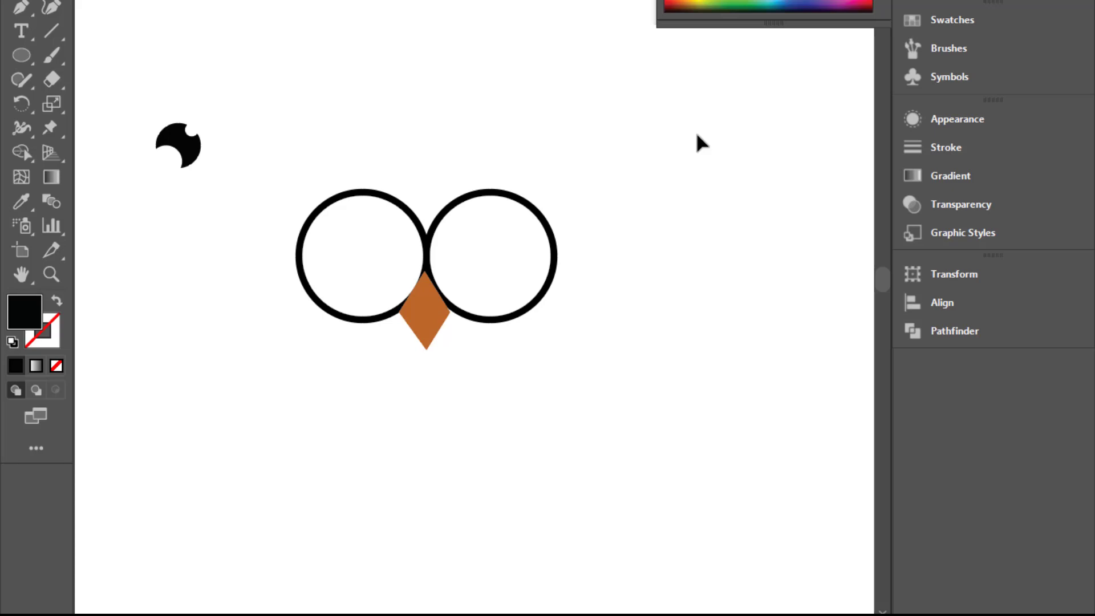
# Subtract the two white circles from the black pupil circle with the Pathfinder's Minus Front operation.
pyautogui.moveTo(211, 168); pyautogui.dragTo(146, 110)
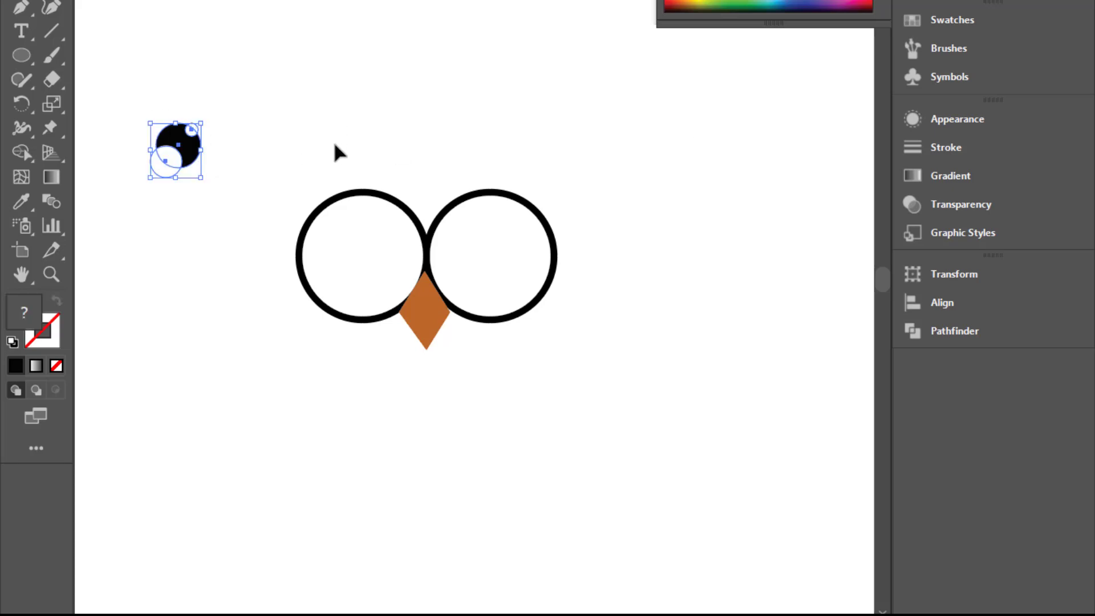
pyautogui.click(942, 303)
pyautogui.click(799, 264)
pyautogui.click(714, 318)
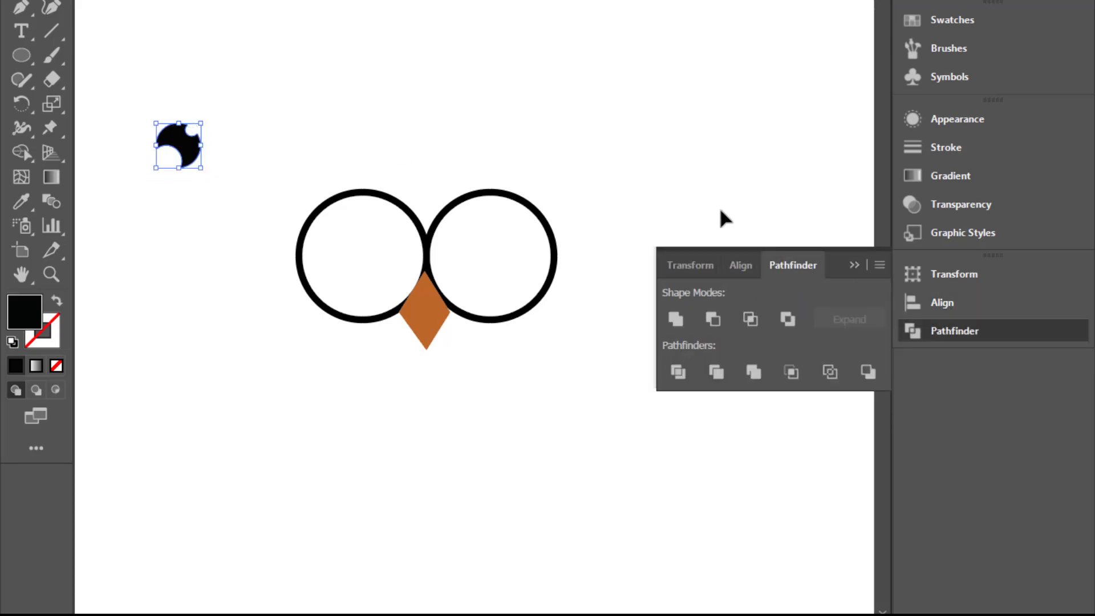
pyautogui.click(414, 157)
# Place the slightly enlarged pupil in the left eye and a copy of it in the right eye, both near the beak.
pyautogui.click(197, 137)
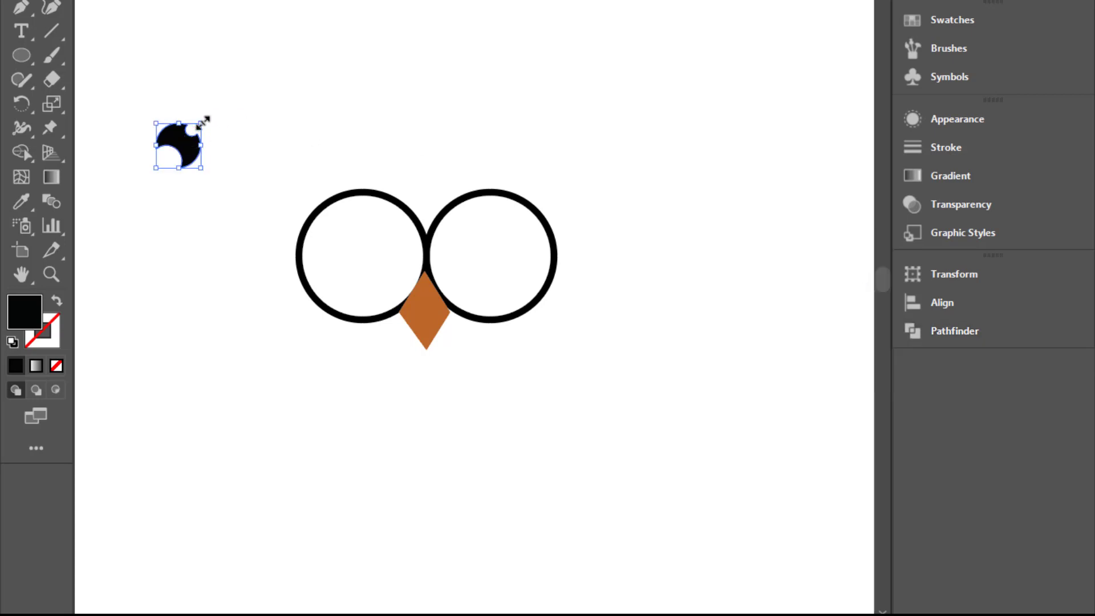
pyautogui.moveTo(203, 122); pyautogui.dragTo(395, 284)
pyautogui.click(592, 286)
pyautogui.click(484, 284)
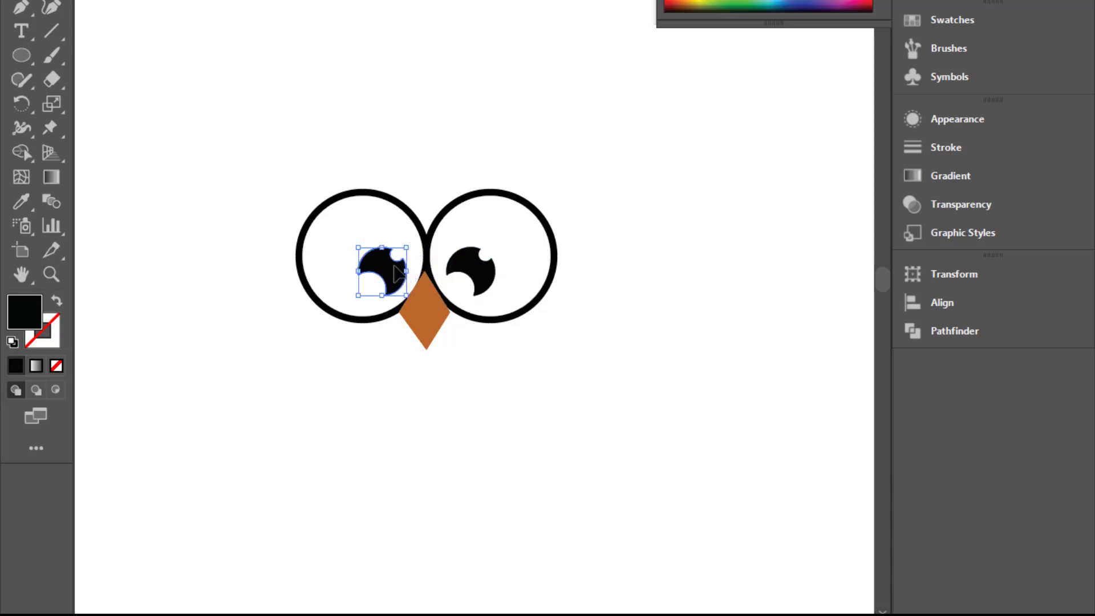
# Nudge the left eye's pupil a little to the left, away from the beak.
pyautogui.press('Left')
pyautogui.press('Left')
pyautogui.press('Left')
pyautogui.press('Left')
pyautogui.press('Left')
pyautogui.press('Left')
pyautogui.press('Left')
pyautogui.press('Left')
pyautogui.press('Left')
pyautogui.press('Left')
pyautogui.press('Left')
pyautogui.press('Left')
pyautogui.press('Left')
pyautogui.press('Left')
pyautogui.press('Left')
pyautogui.press('Left')
pyautogui.press('Return')
pyautogui.click(676, 383)
pyautogui.click(639, 375)
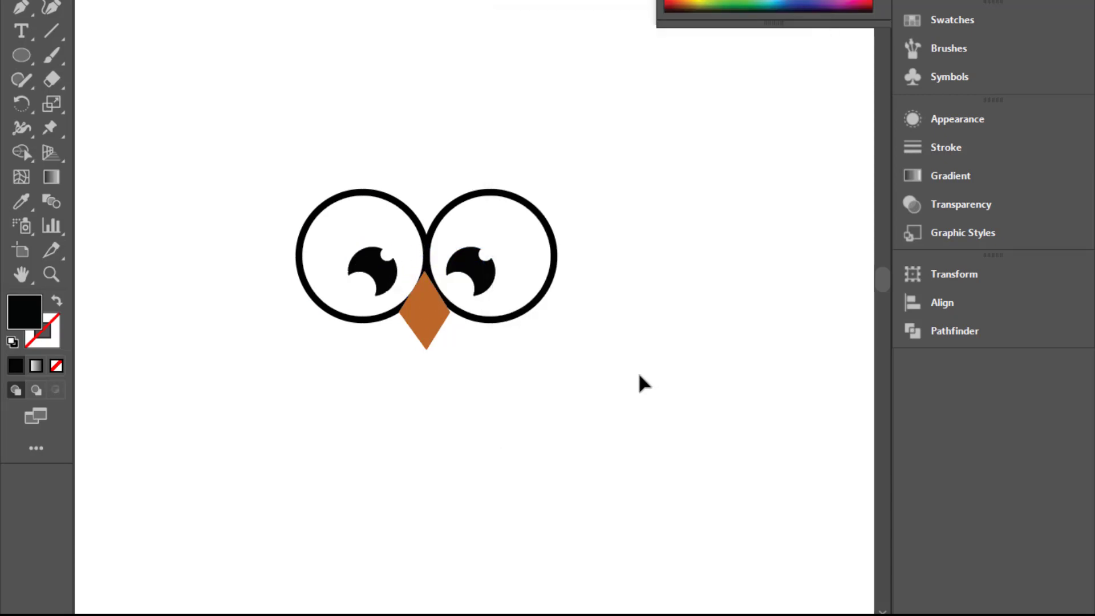
# Give the beak a thick black outline and send it behind the eyes.
pyautogui.click(431, 337)
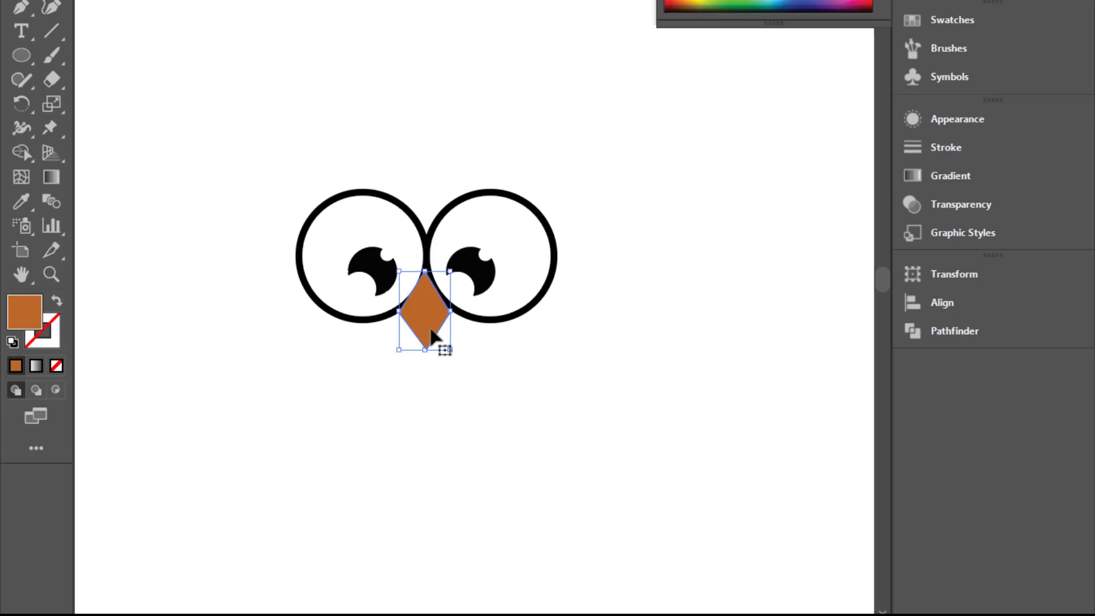
pyautogui.click(13, 368)
pyautogui.doubleClick(46, 334)
pyautogui.moveTo(661, 328); pyautogui.dragTo(590, 374)
pyautogui.click(1071, 119)
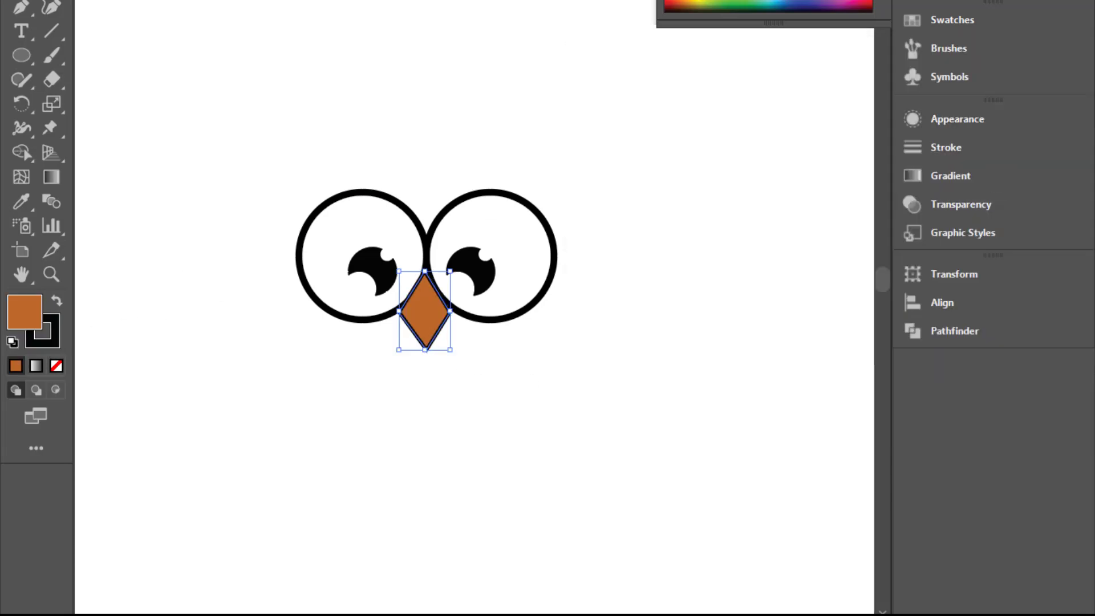
pyautogui.hotkey('ctrl', 'shift', '[')
pyautogui.click(255, 26)
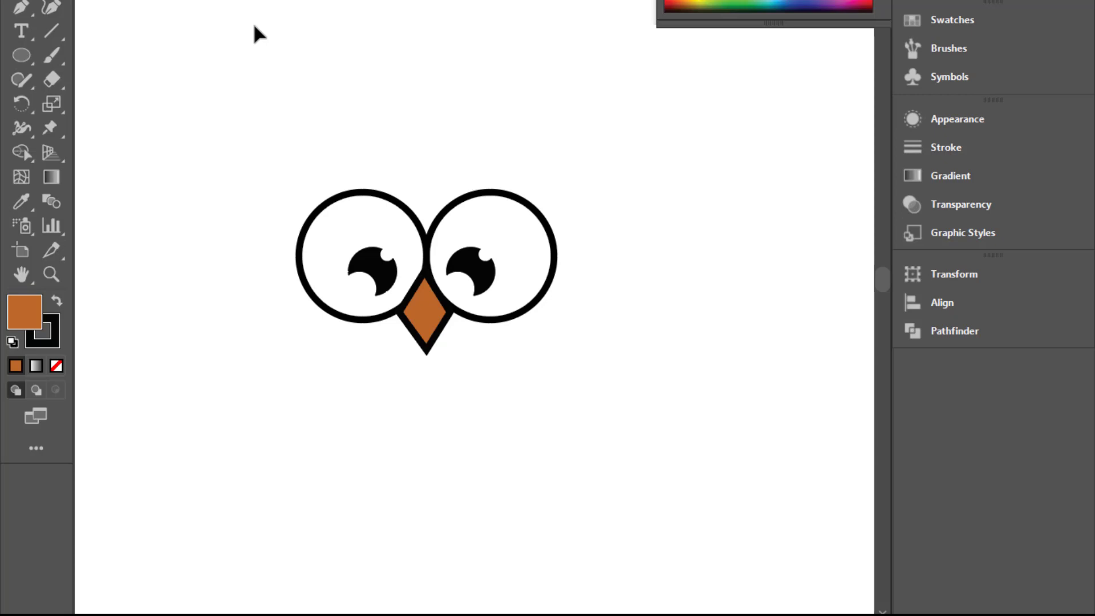
# Set the drawing colors to a white fill (FFFFFF) with no stroke.
pyautogui.doubleClick(22, 310)
pyautogui.moveTo(615, 121); pyautogui.dragTo(588, 105)
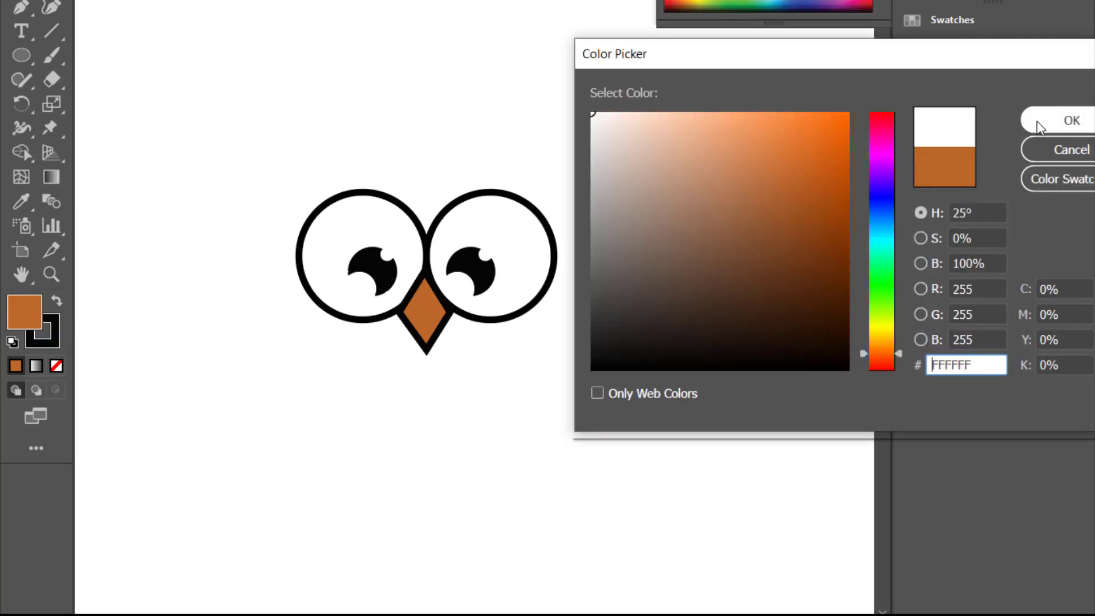
pyautogui.click(1039, 122)
pyautogui.click(52, 340)
pyautogui.click(56, 366)
# Draw a thin white highlight on the beak's upper left edge and down its middle, adjusting its anchors to reach the tip.
pyautogui.press('p')
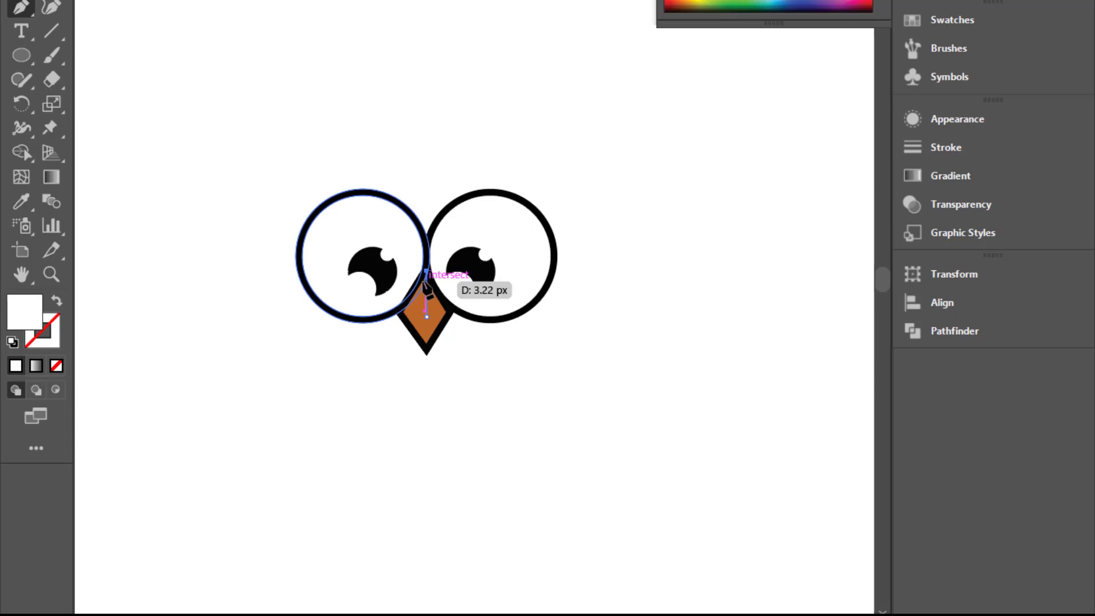
pyautogui.click(426, 272)
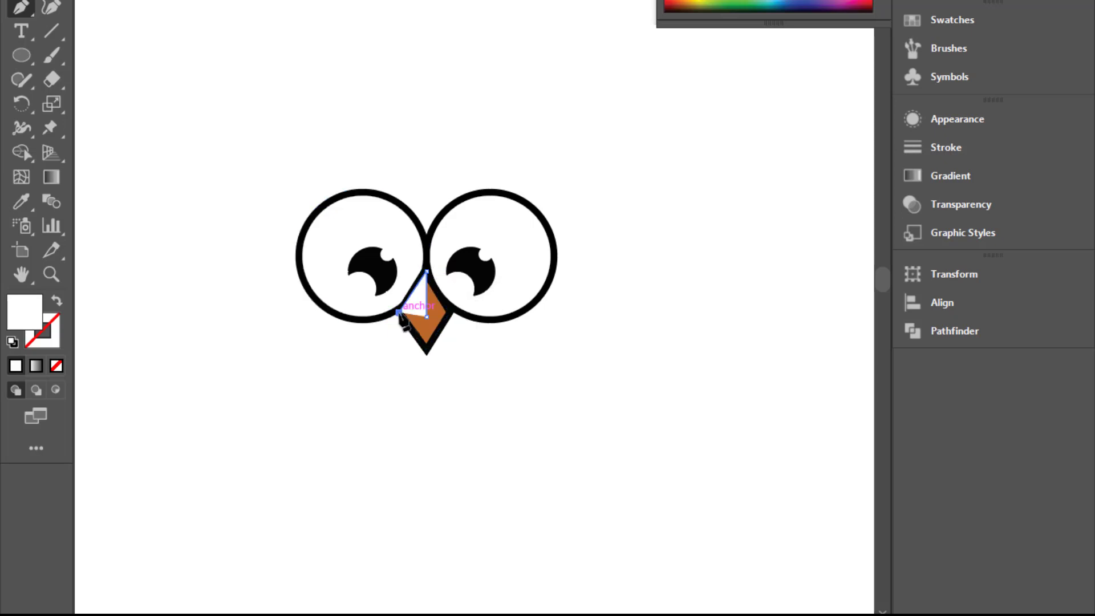
pyautogui.click(399, 313)
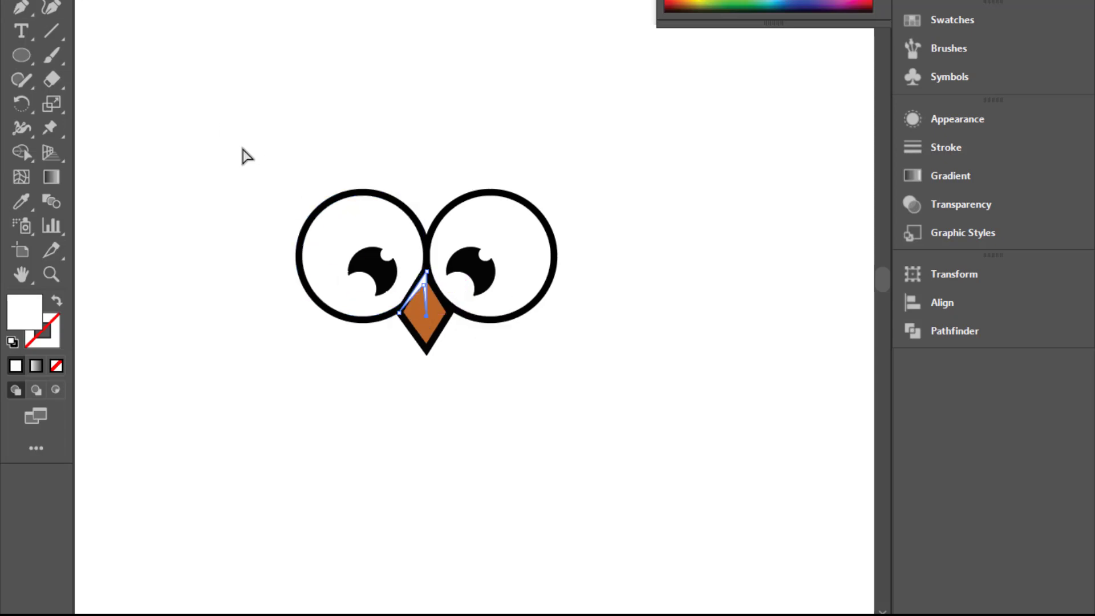
pyautogui.moveTo(427, 316); pyautogui.dragTo(427, 347)
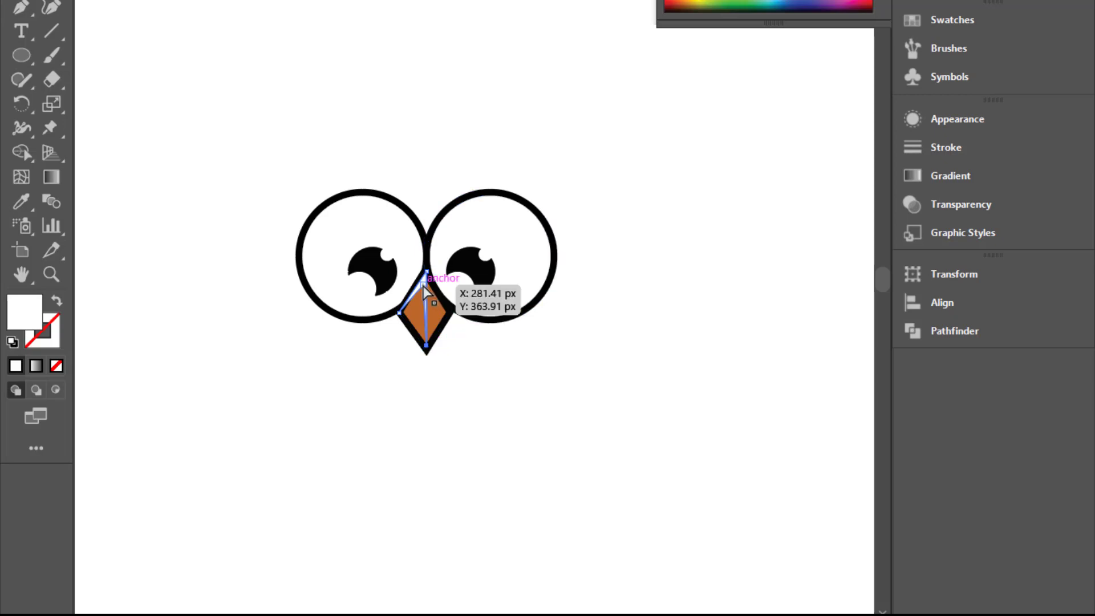
pyautogui.moveTo(424, 285); pyautogui.dragTo(426, 290)
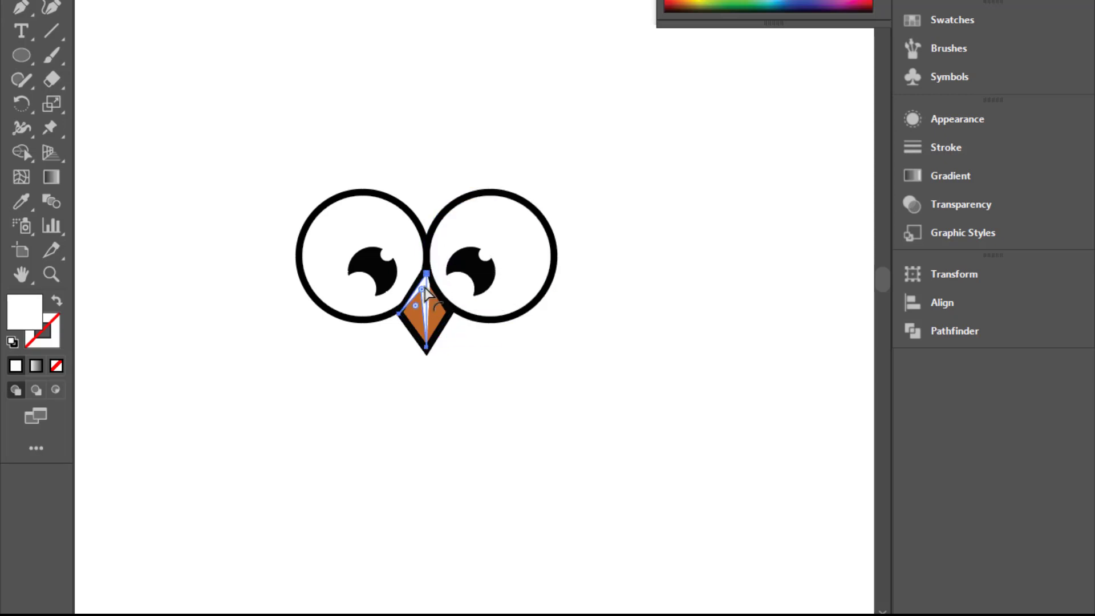
pyautogui.click(440, 129)
# Draw a wide, unfilled ellipse with a white stroke, centred between the eyes and spanning both of them.
pyautogui.moveTo(261, 166)
pyautogui.mouseDown()
pyautogui.moveTo(526, 328)
pyautogui.moveTo(579, 380)
pyautogui.mouseUp()
pyautogui.click(56, 300)
pyautogui.moveTo(421, 274); pyautogui.dragTo(423, 271)
pyautogui.moveTo(583, 379); pyautogui.dragTo(571, 369)
pyautogui.moveTo(423, 272); pyautogui.dragTo(426, 256)
pyautogui.moveTo(567, 358); pyautogui.dragTo(550, 341)
pyautogui.moveTo(425, 256); pyautogui.dragTo(425, 256)
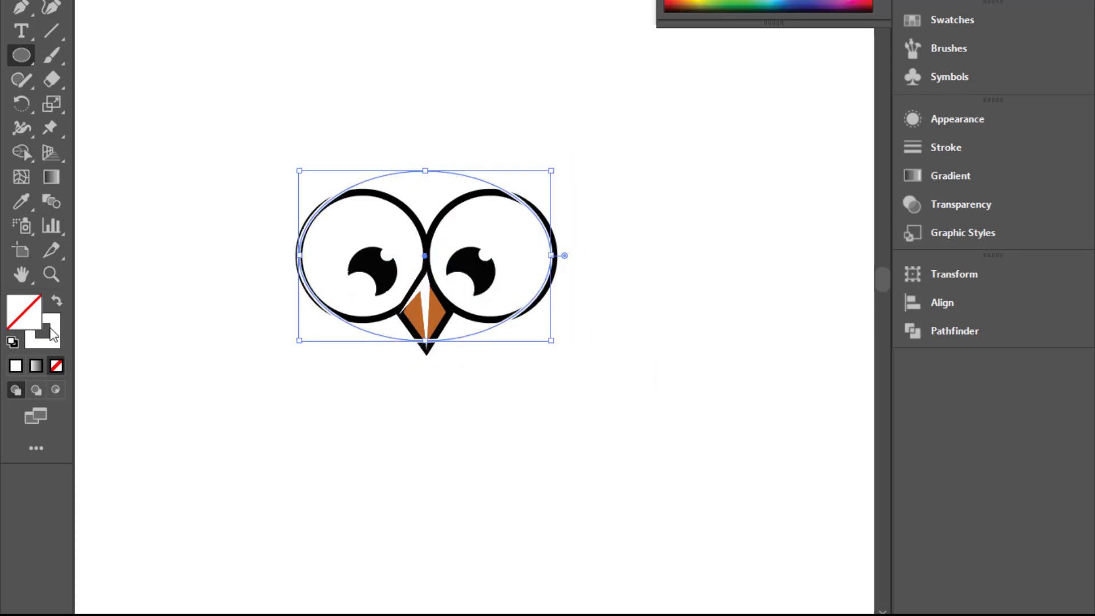
# Remove the ellipse's stroke and fill it with green.
pyautogui.click(51, 339)
pyautogui.click(56, 366)
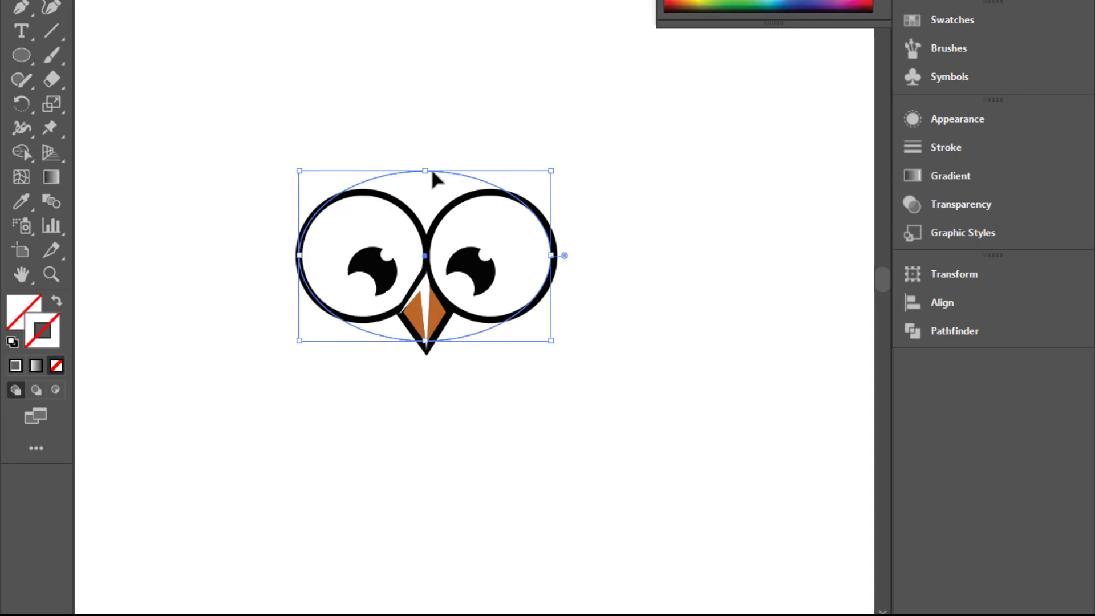
pyautogui.click(15, 366)
pyautogui.doubleClick(20, 311)
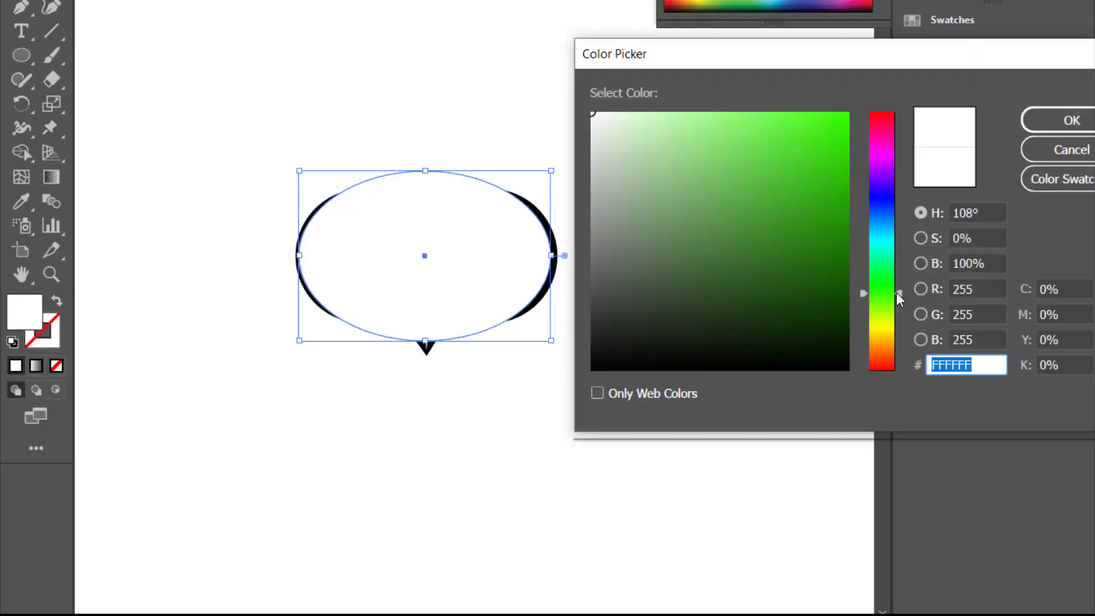
pyautogui.click(833, 156)
pyautogui.moveTo(833, 156); pyautogui.dragTo(853, 146)
pyautogui.press('Return')
# Send the green ellipse behind the eyes and beak, then enlarge it slightly and fit its width to the eyes.
pyautogui.rightClick(509, 247)
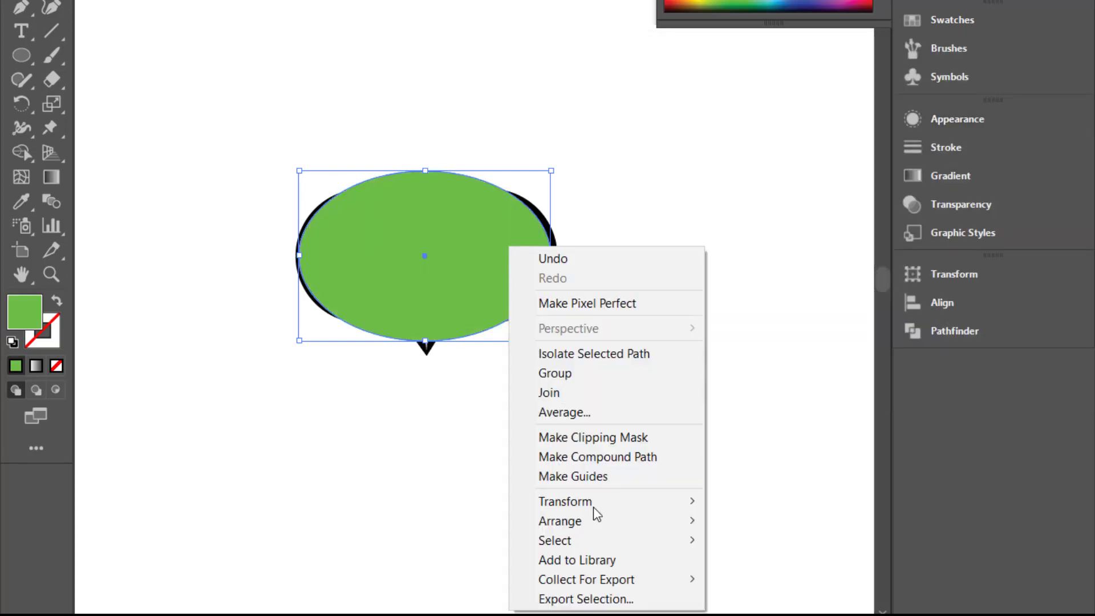
pyautogui.moveTo(628, 521)
pyautogui.click(755, 562)
pyautogui.moveTo(549, 341); pyautogui.dragTo(560, 350)
pyautogui.press('Up')
pyautogui.press('Right')
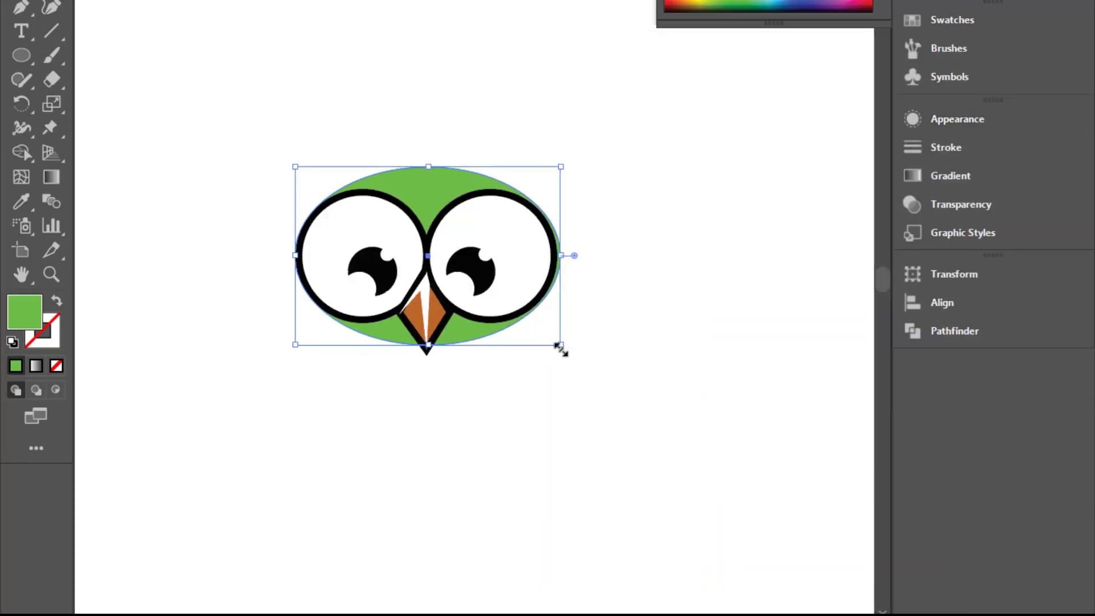
pyautogui.moveTo(561, 255); pyautogui.dragTo(556, 255)
pyautogui.click(462, 108)
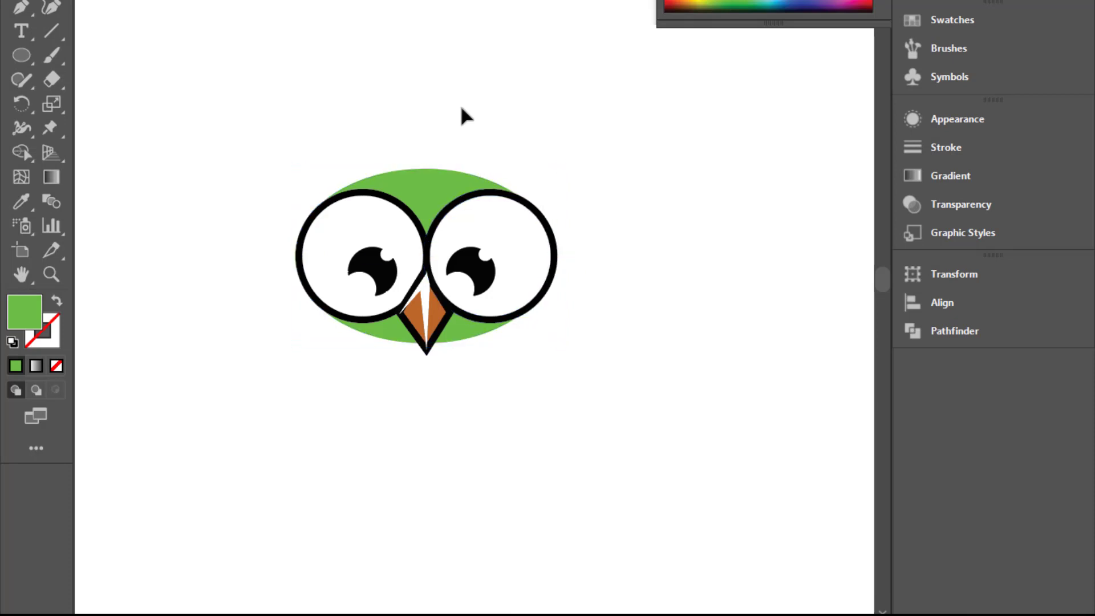
# Give the green head ellipse a thick black outline.
pyautogui.click(453, 175)
pyautogui.press('x')
pyautogui.click(16, 366)
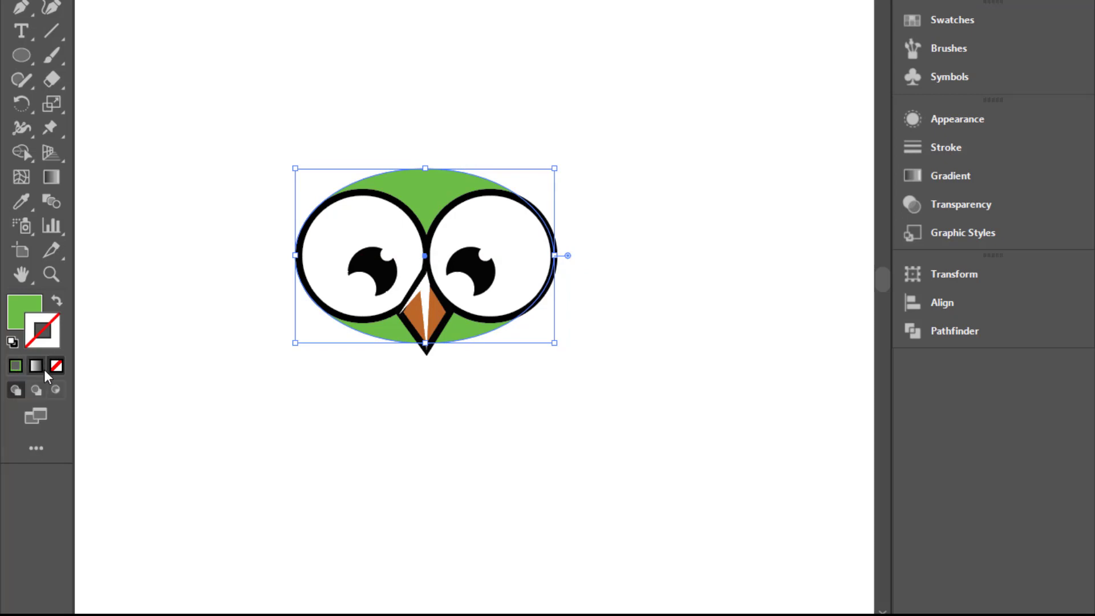
pyautogui.doubleClick(45, 339)
pyautogui.moveTo(606, 359); pyautogui.dragTo(573, 382)
pyautogui.click(1065, 118)
pyautogui.click(301, 2)
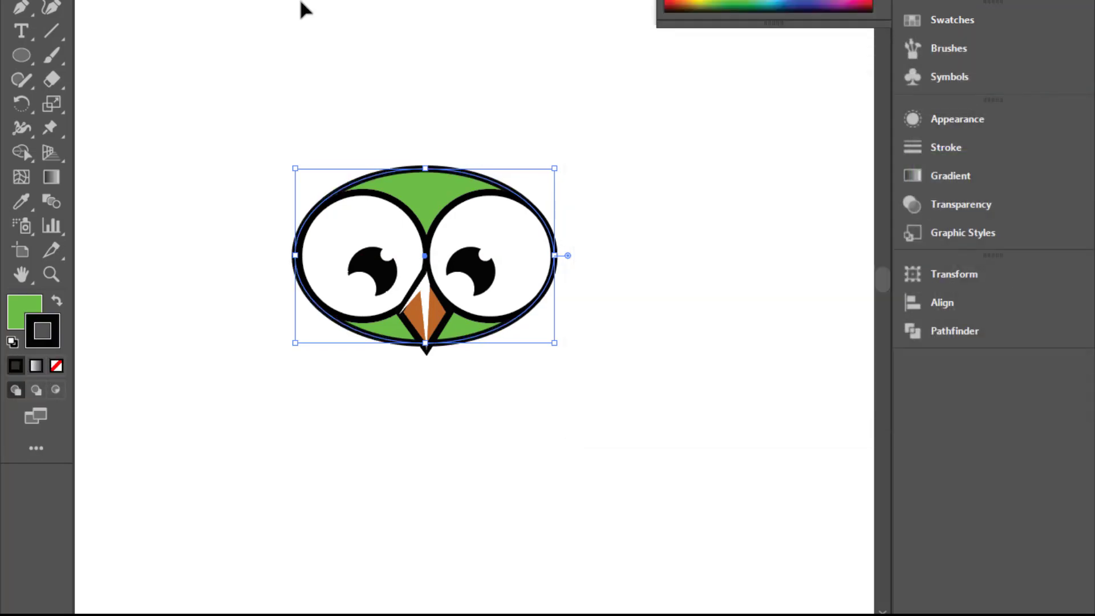
pyautogui.click(310, 12)
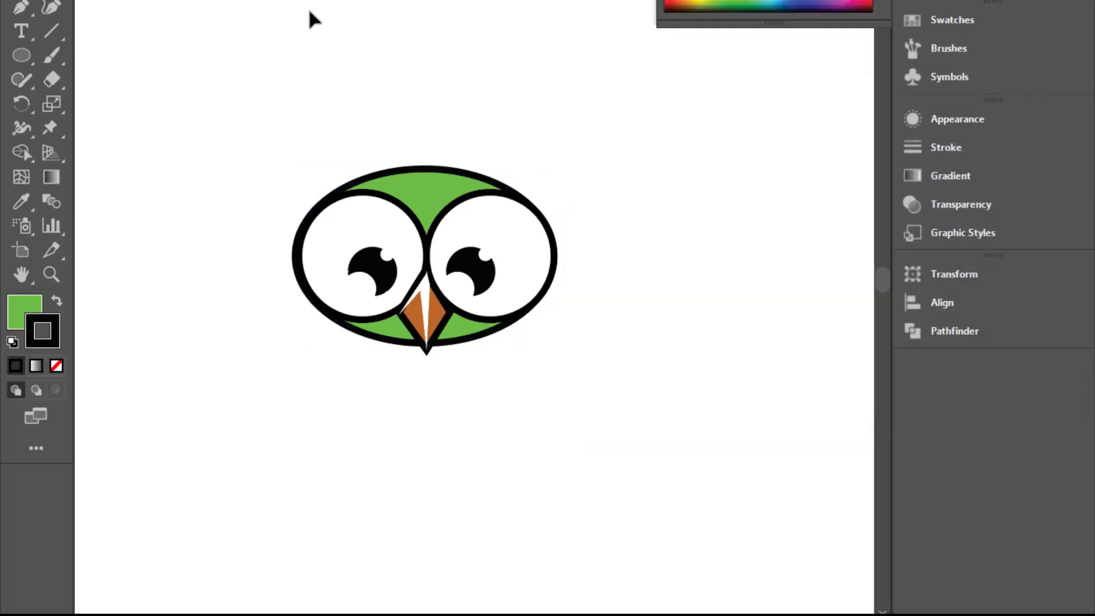
# Stretch the top of the green head slightly upward, keeping its lower edge in place.
pyautogui.click(422, 180)
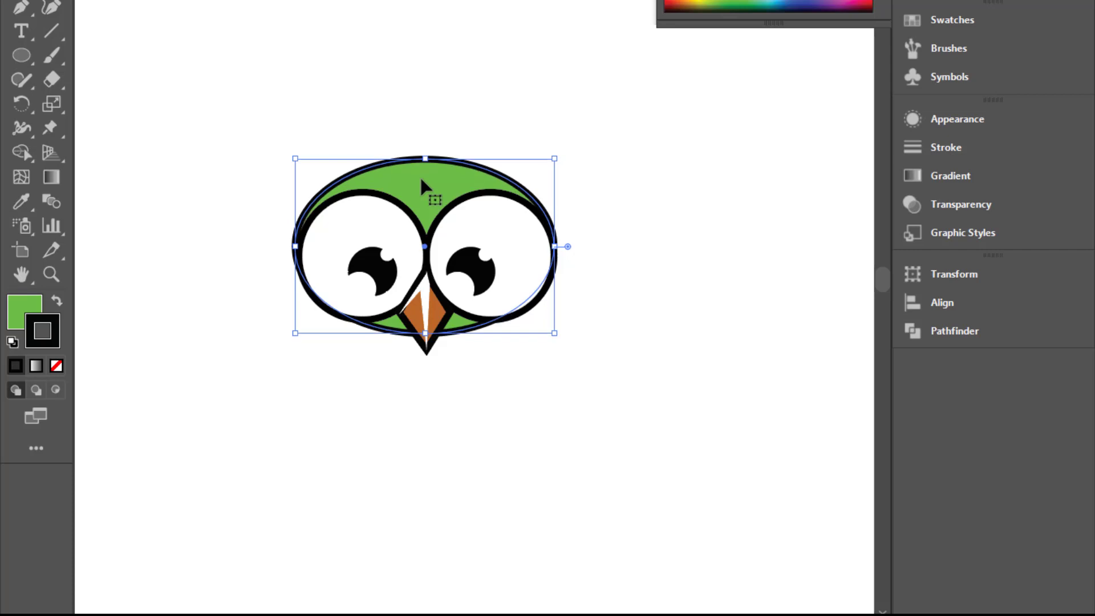
pyautogui.press('Up')
pyautogui.press('Down')
pyautogui.press('Down')
pyautogui.press('Down')
pyautogui.press('Down')
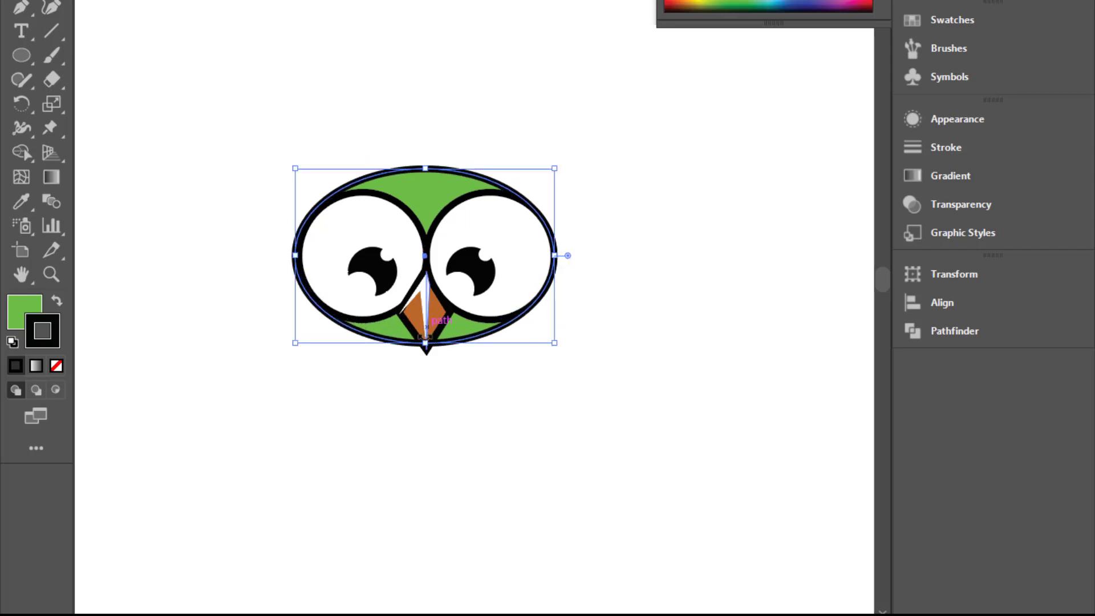
pyautogui.moveTo(426, 169); pyautogui.dragTo(428, 161)
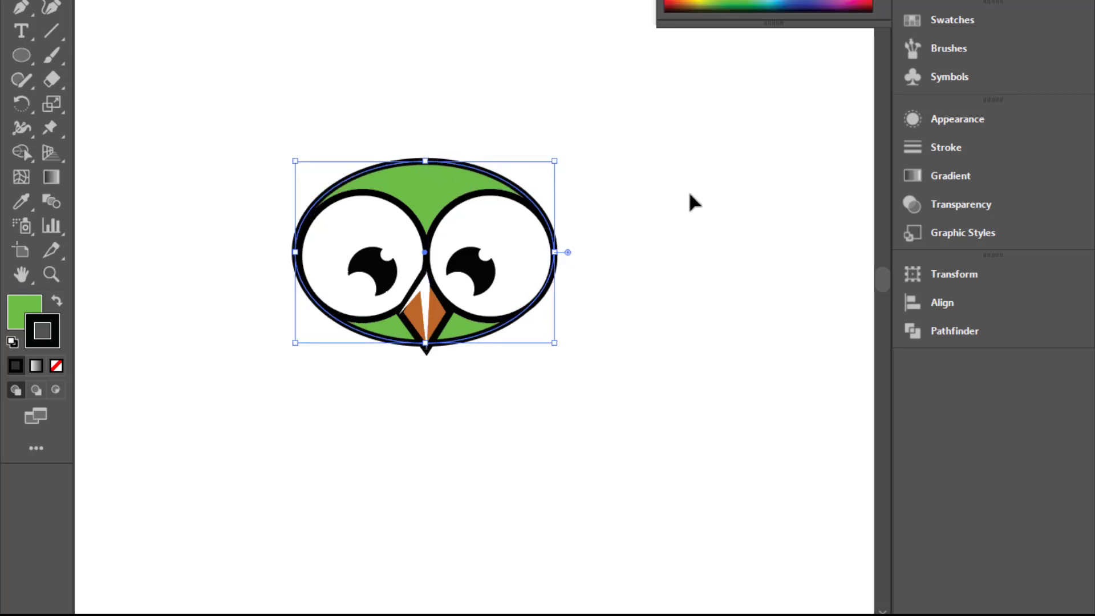
pyautogui.click(690, 194)
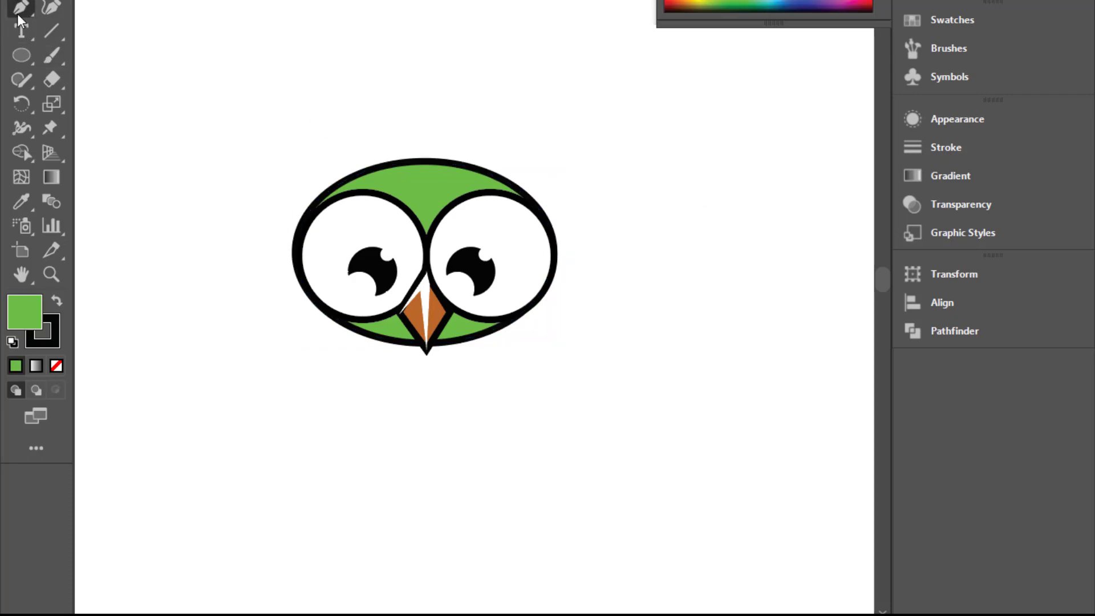
# Set the drawing colors to a white fill (FFFFFF) with no stroke for the head highlights.
pyautogui.doubleClick(25, 312)
pyautogui.write('ffffff')
pyautogui.press('Return')
pyautogui.press('x')
pyautogui.press('/')
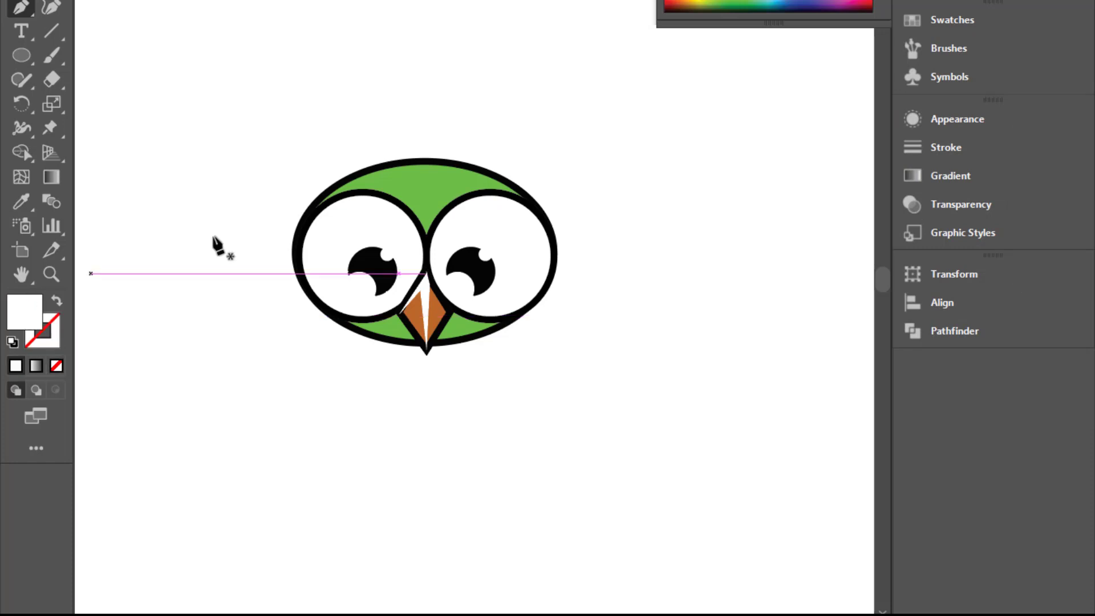
# Draw a curved white highlight in the green area above the left eye, following the head outline and the eye's upper edge.
pyautogui.hotkey('ctrl', '+')
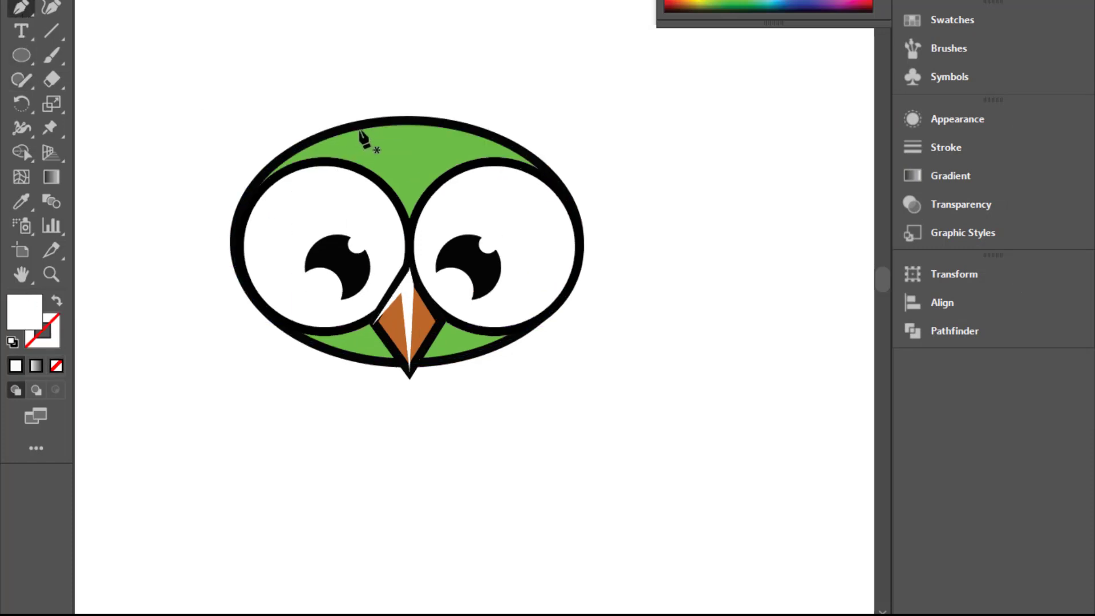
pyautogui.moveTo(299, 157); pyautogui.dragTo(277, 176)
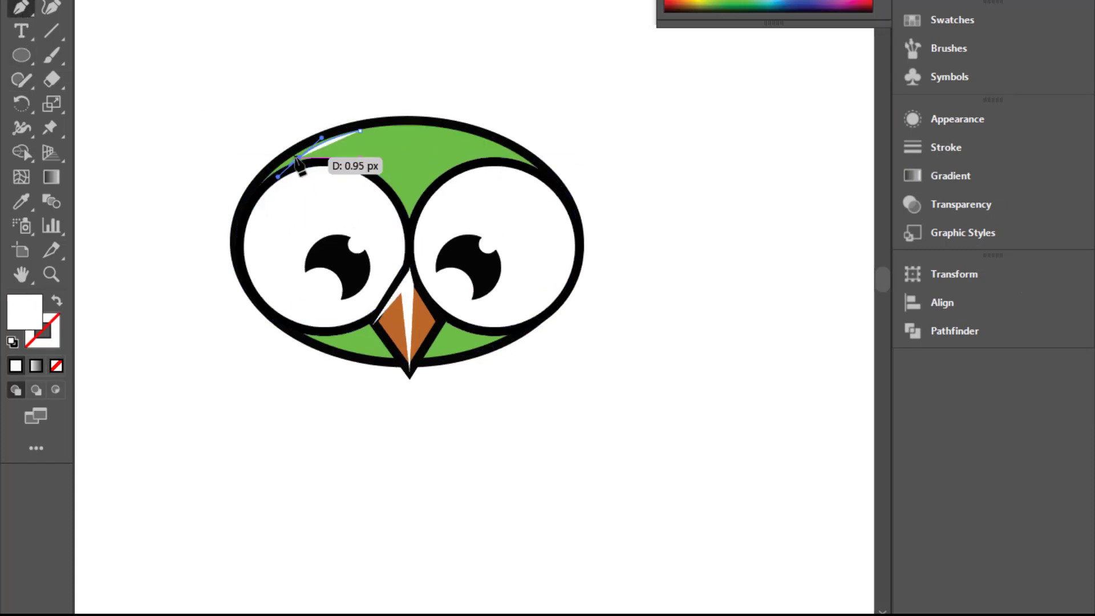
pyautogui.click(300, 157)
pyautogui.moveTo(370, 170); pyautogui.dragTo(402, 200)
pyautogui.click(370, 171)
pyautogui.moveTo(262, 183); pyautogui.dragTo(210, 230)
pyautogui.click(262, 183)
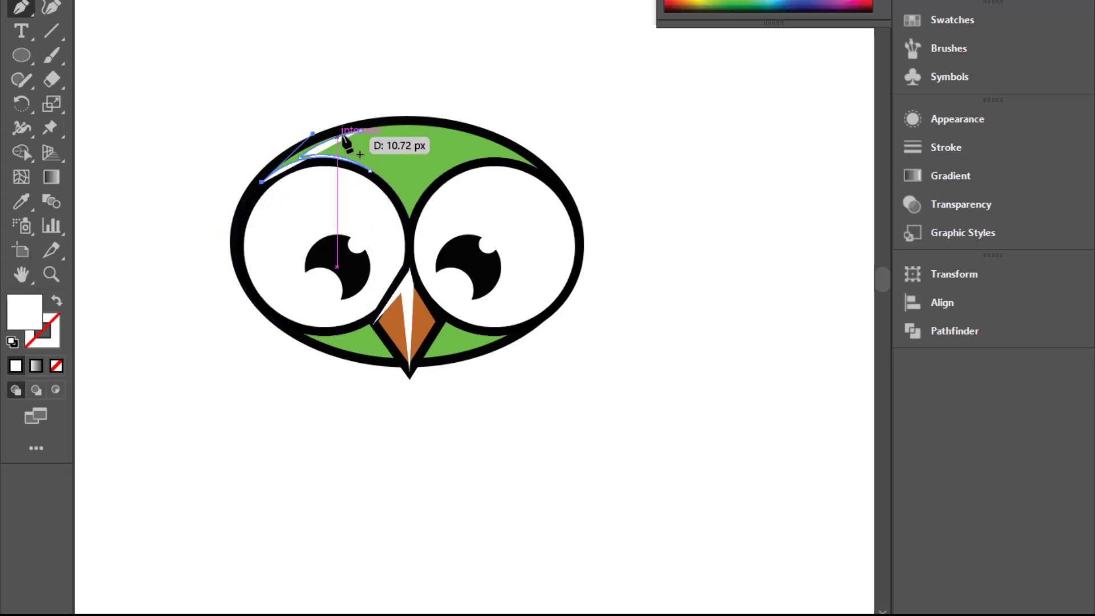
pyautogui.moveTo(343, 136); pyautogui.dragTo(363, 129)
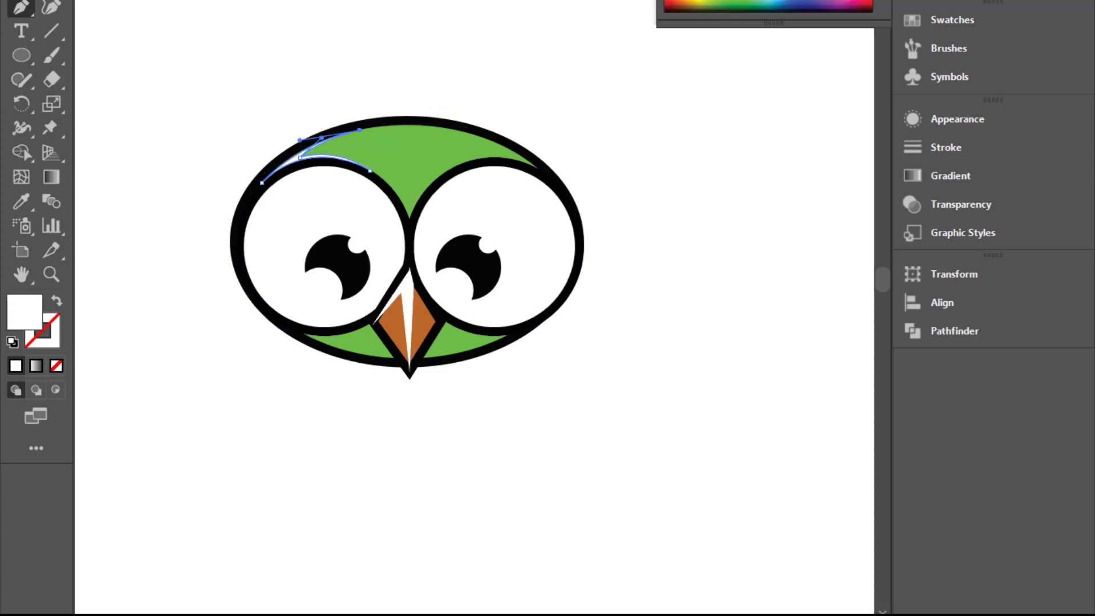
pyautogui.keyDown('ctrl'); pyautogui.click(281, 59); pyautogui.keyUp('ctrl')
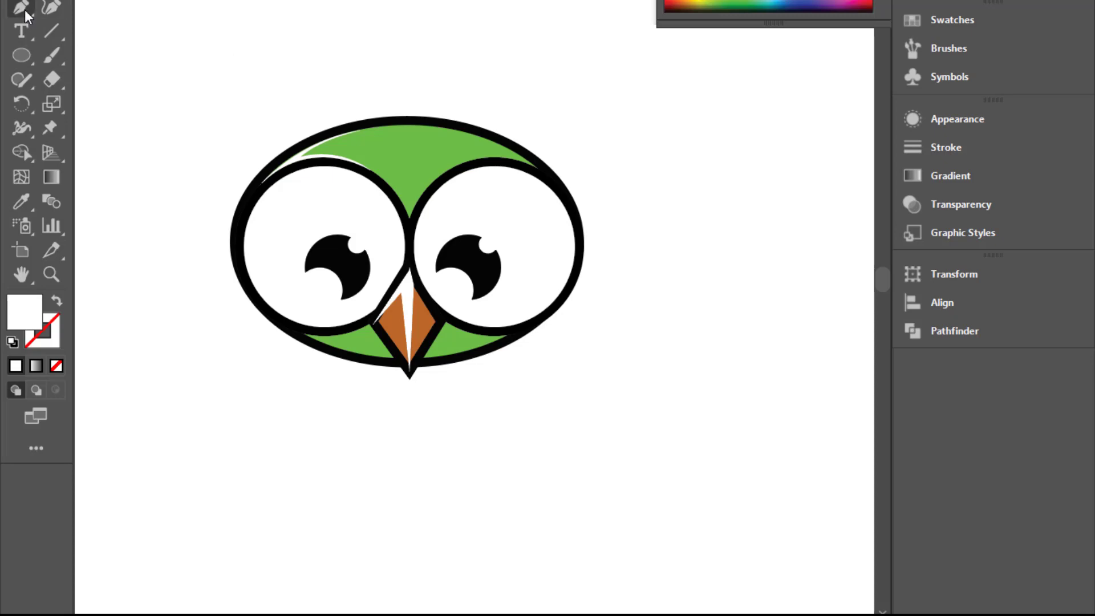
# Draw a thin curved white highlight along the upper left edge of the right eye, starting between the eyes.
pyautogui.click(484, 158)
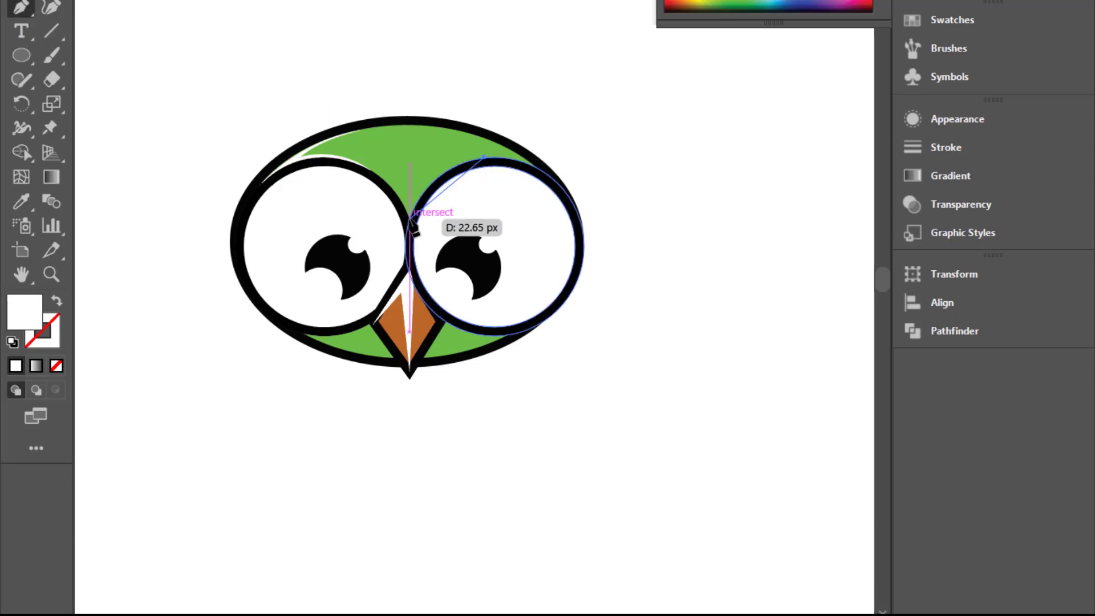
pyautogui.moveTo(410, 218); pyautogui.dragTo(395, 272)
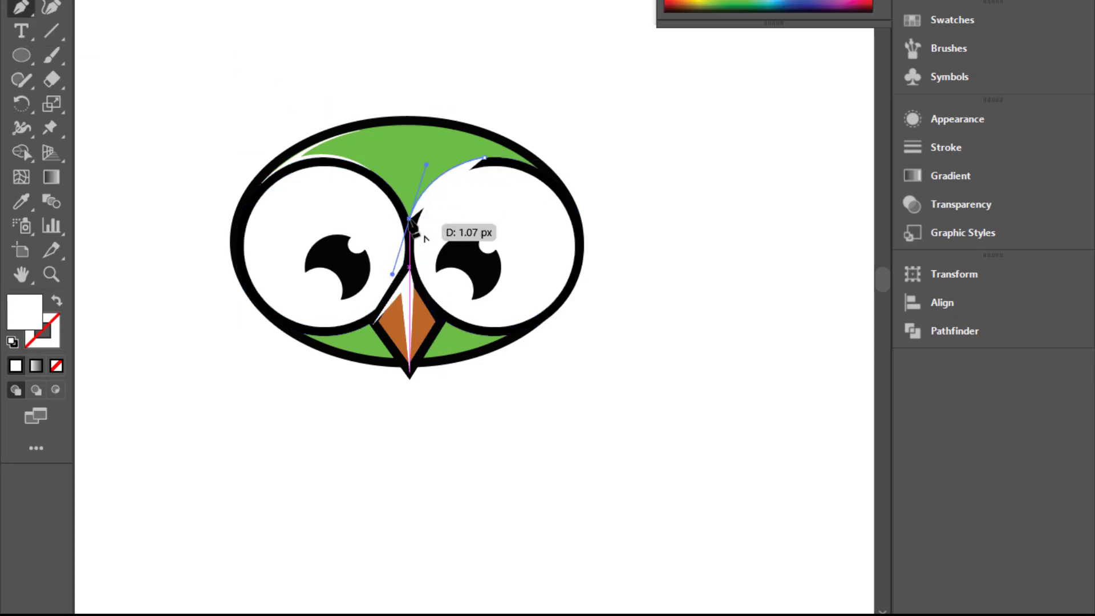
pyautogui.click(410, 218)
pyautogui.click(484, 158)
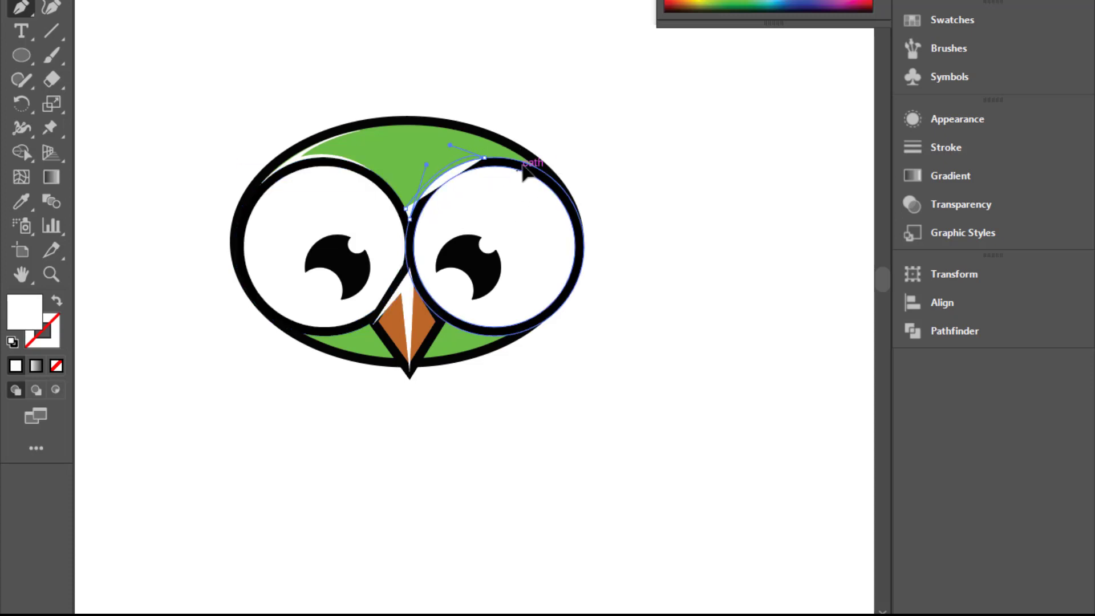
pyautogui.moveTo(538, 142); pyautogui.dragTo(539, 142)
pyautogui.press('a')
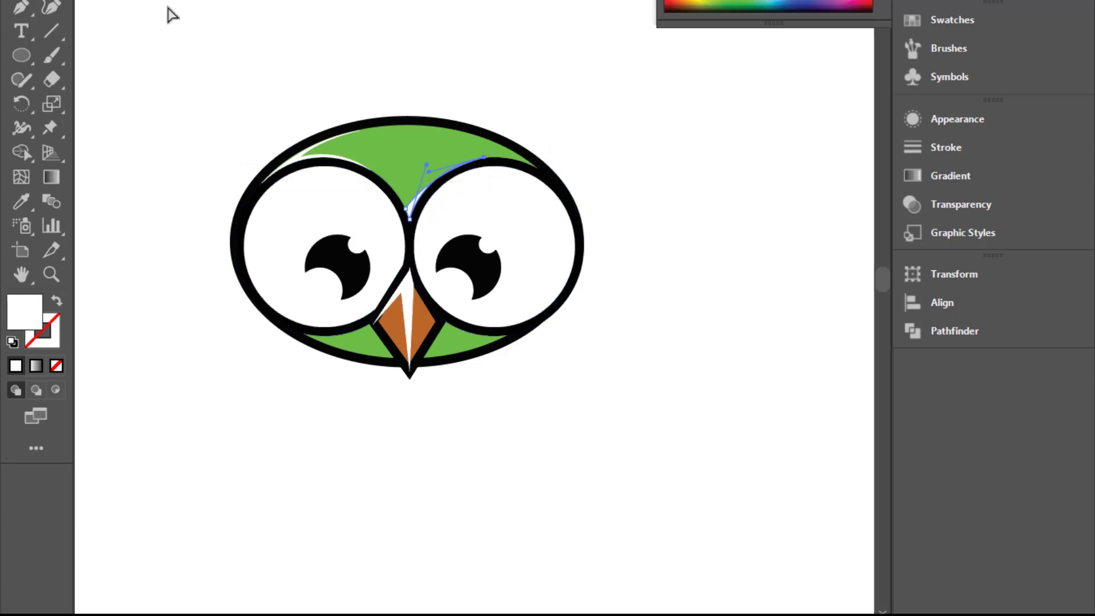
pyautogui.click(304, 85)
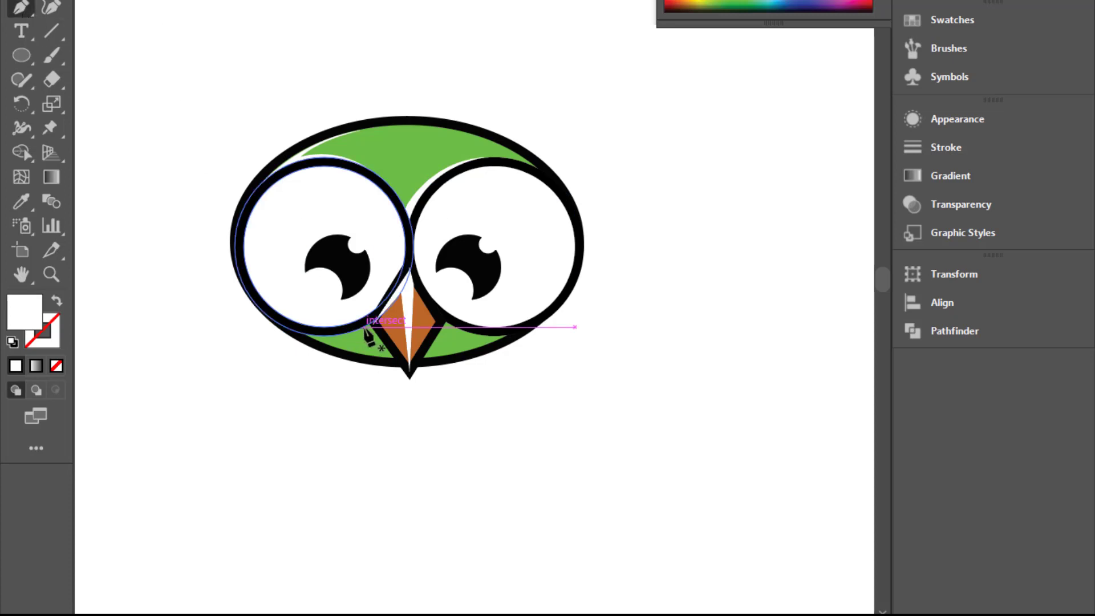
# Draw a curved white highlight in the green area beneath the left eye and shift its inner anchor slightly left.
pyautogui.click(367, 326)
pyautogui.moveTo(306, 334); pyautogui.dragTo(281, 327)
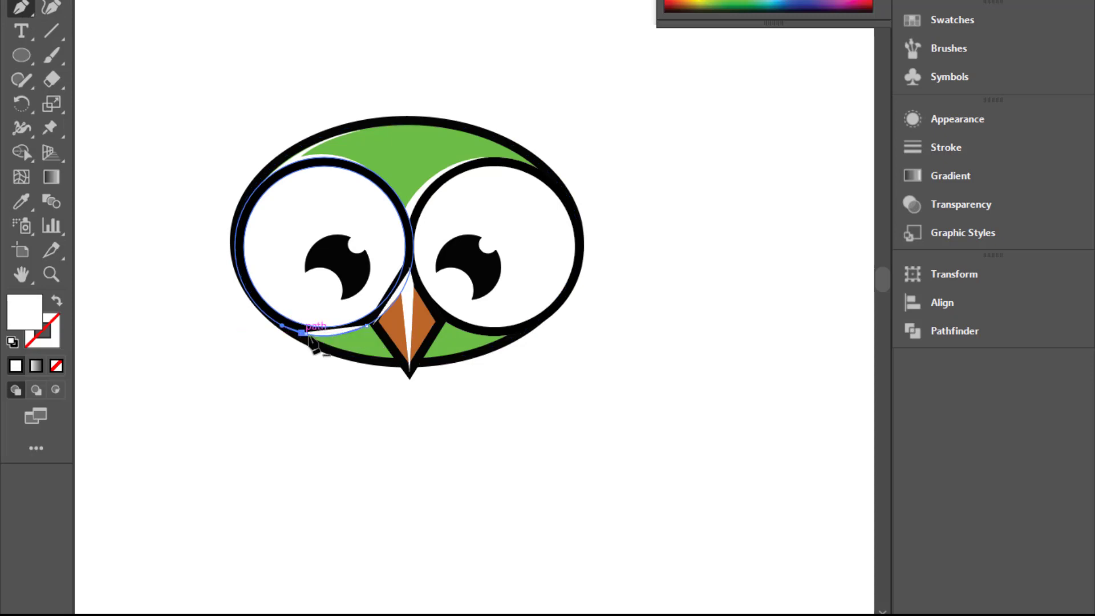
pyautogui.moveTo(358, 349); pyautogui.dragTo(379, 314)
pyautogui.click(334, 340)
pyautogui.press('a')
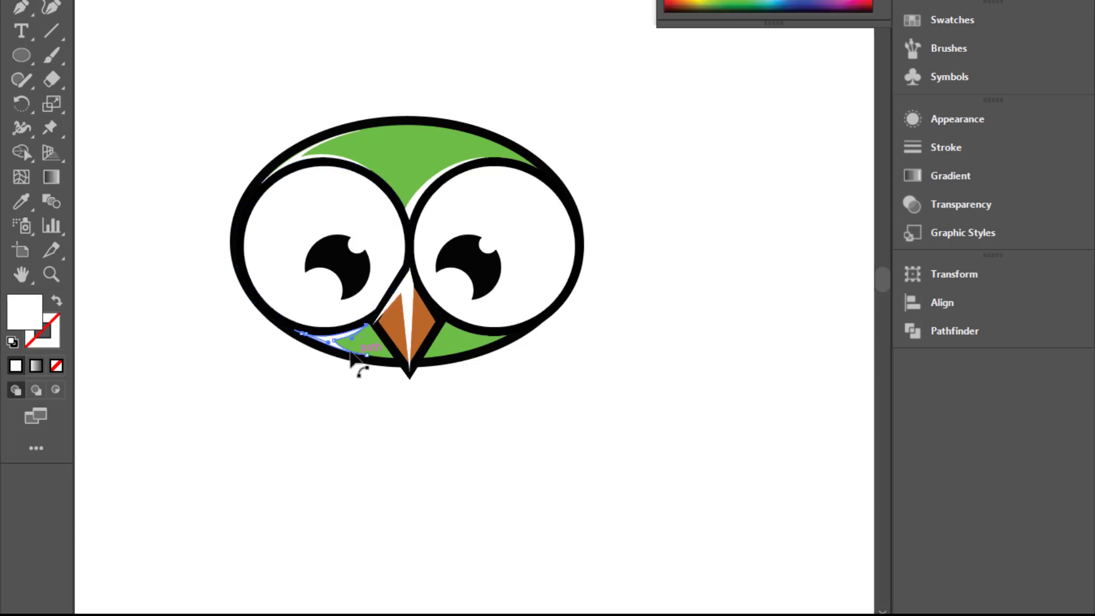
pyautogui.moveTo(333, 341); pyautogui.dragTo(328, 340)
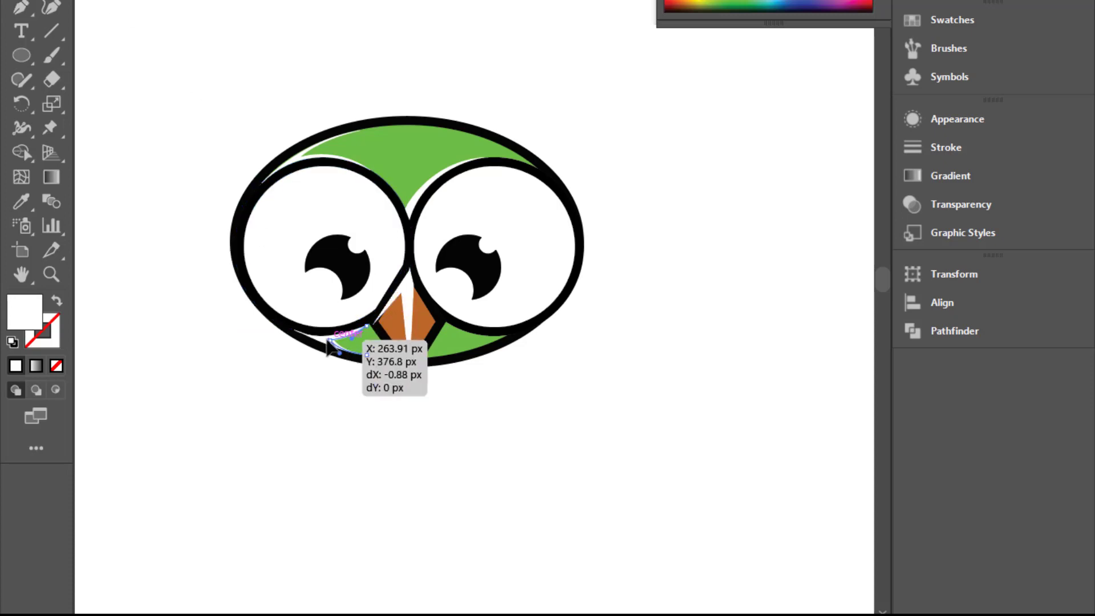
pyautogui.click(400, 289)
pyautogui.moveTo(374, 325); pyautogui.dragTo(384, 334)
pyautogui.hotkey('ctrl', 'z')
pyautogui.hotkey('ctrl', 'z')
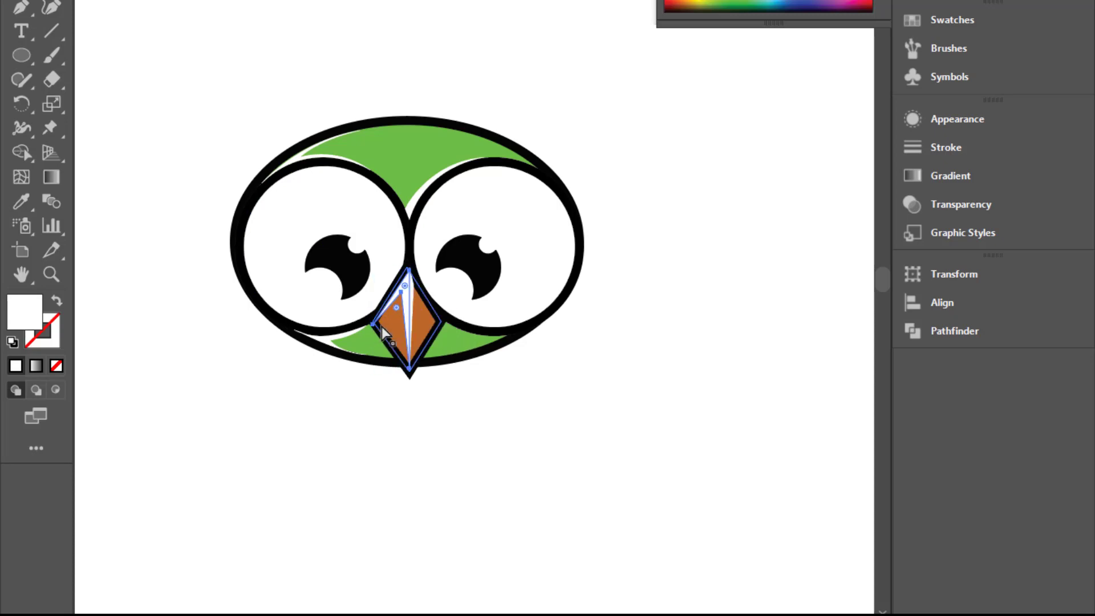
# Refine the beak highlight by adjusting its upper and left anchors to fit the beak's outline.
pyautogui.moveTo(403, 298); pyautogui.dragTo(408, 273)
pyautogui.moveTo(375, 326); pyautogui.dragTo(379, 321)
pyautogui.click(324, 78)
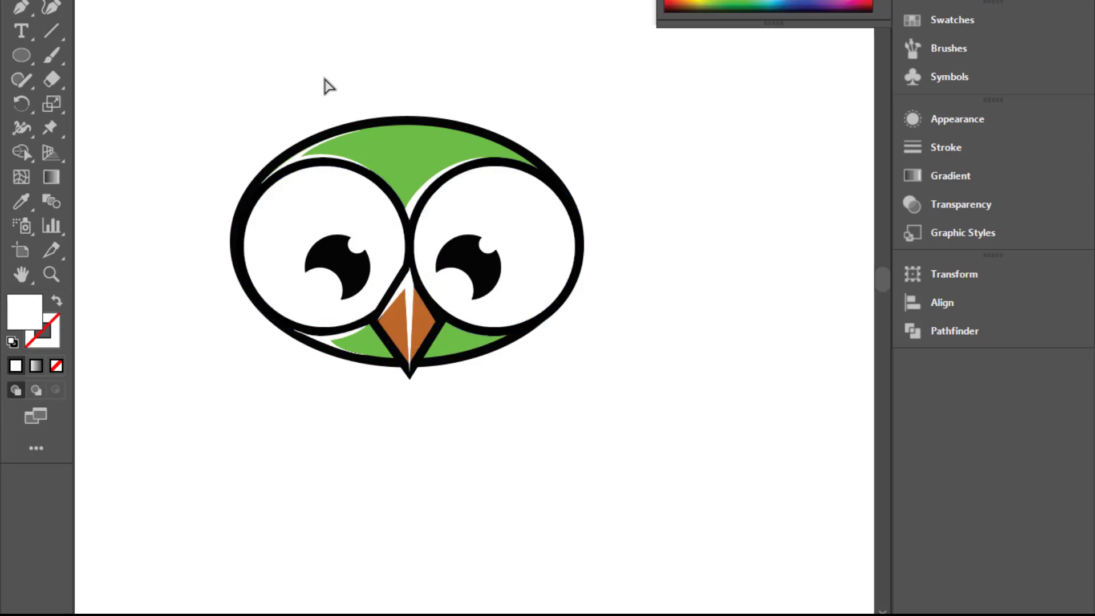